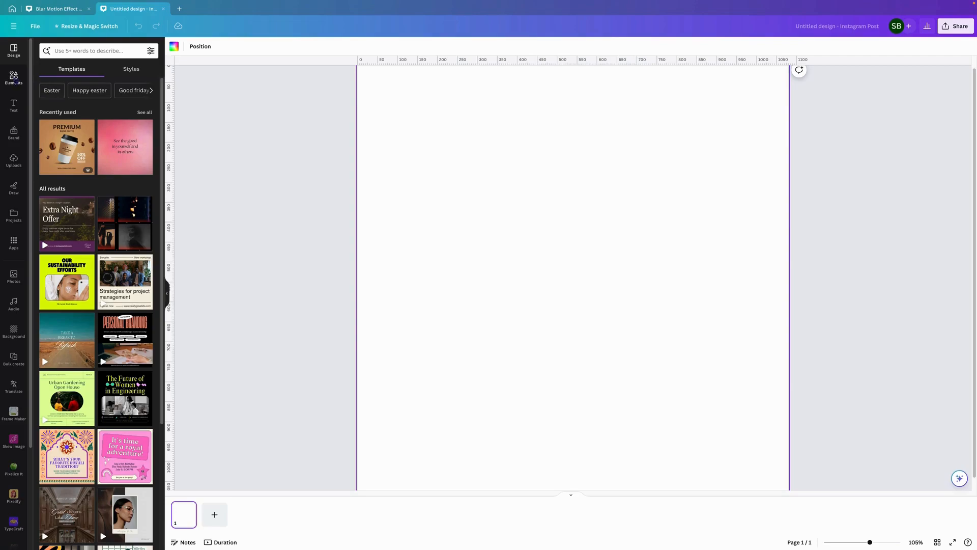
- Add the recently used photo of the jumping woman in a pink top to the page and remove its background
left_click(16, 82)
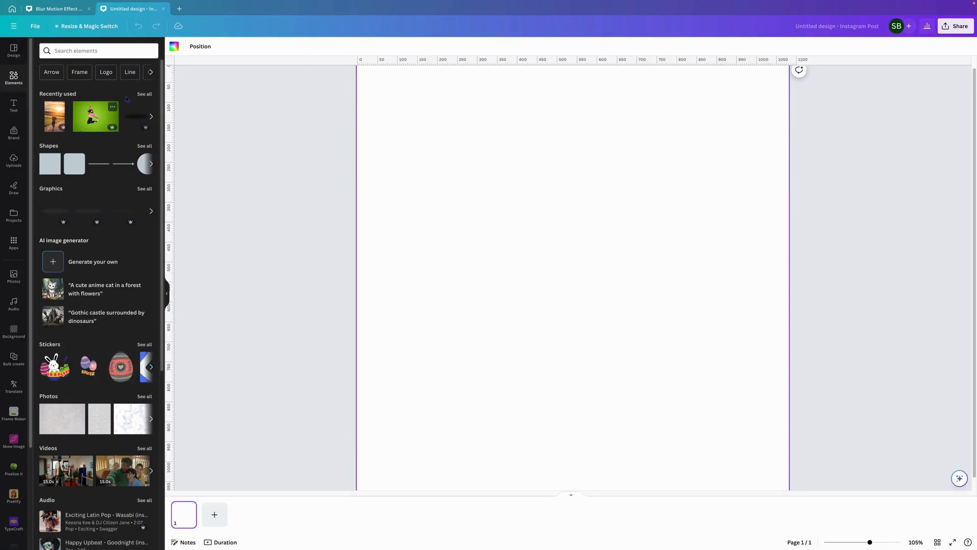
left_click(145, 95)
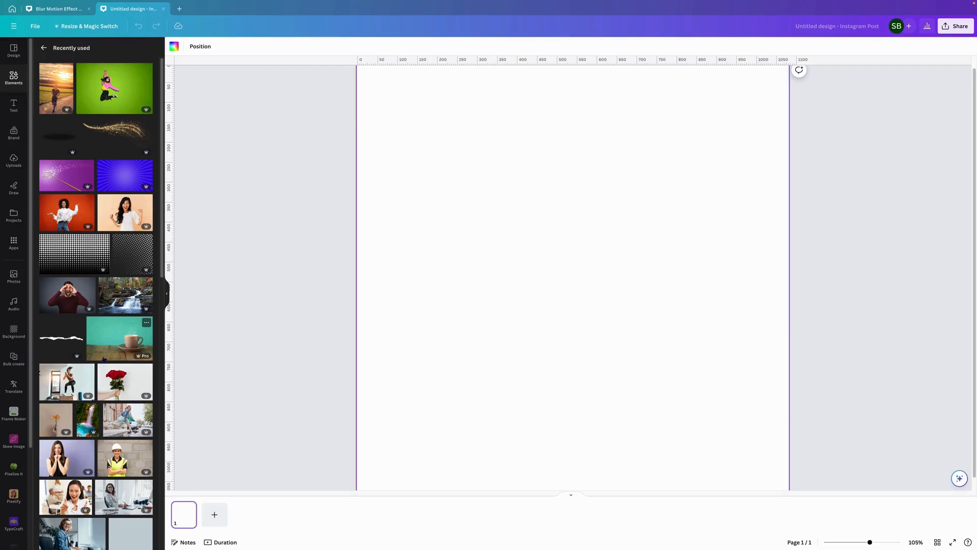
scroll(122, 356, "down", 3)
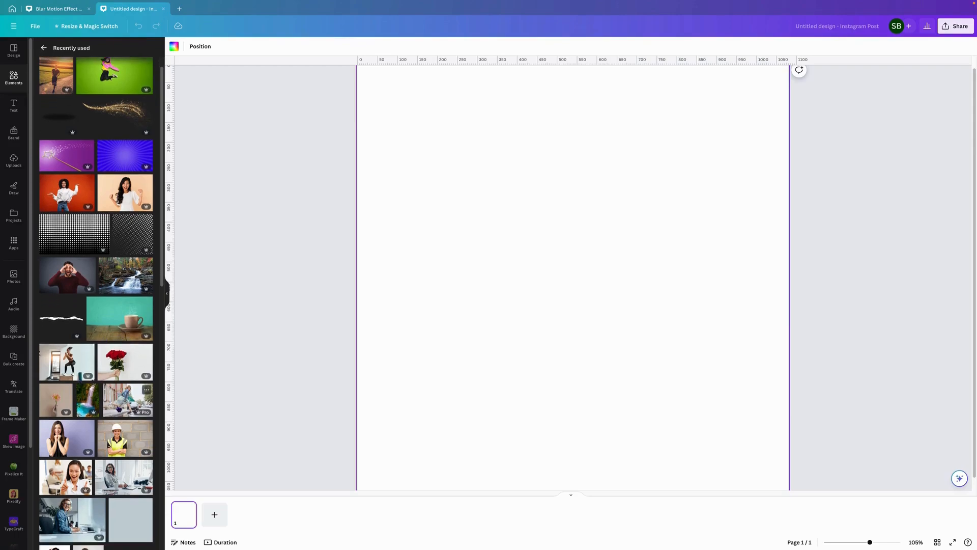
scroll(96, 303, "down", 1)
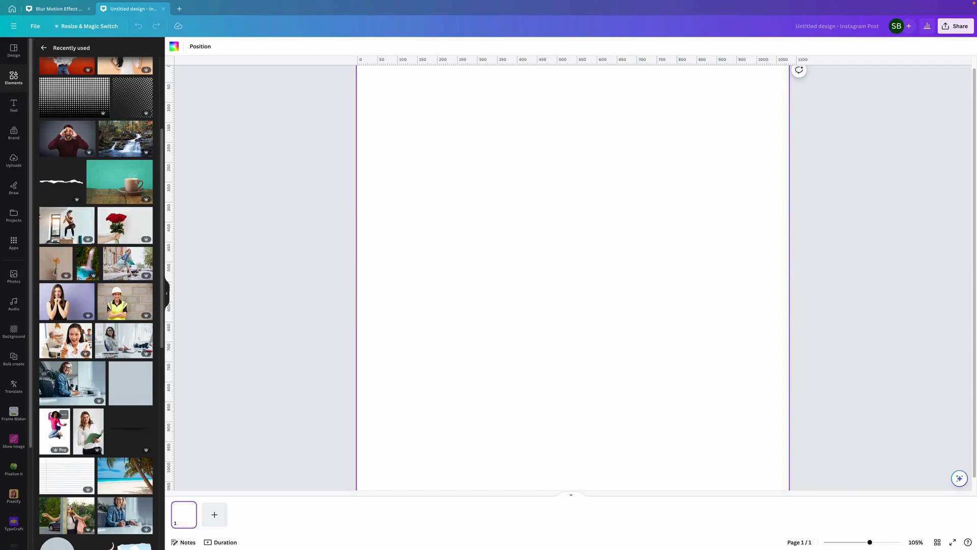
left_click(54, 426)
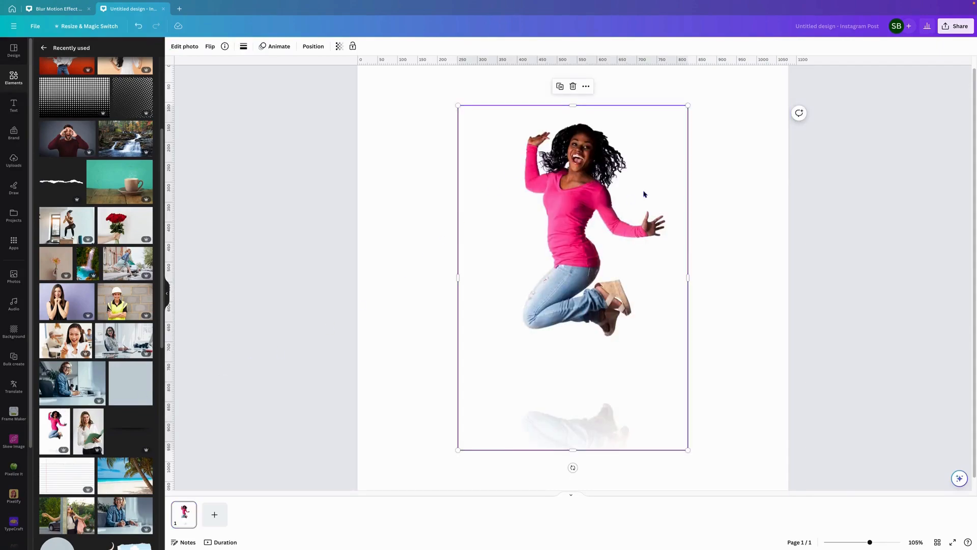
left_click(189, 46)
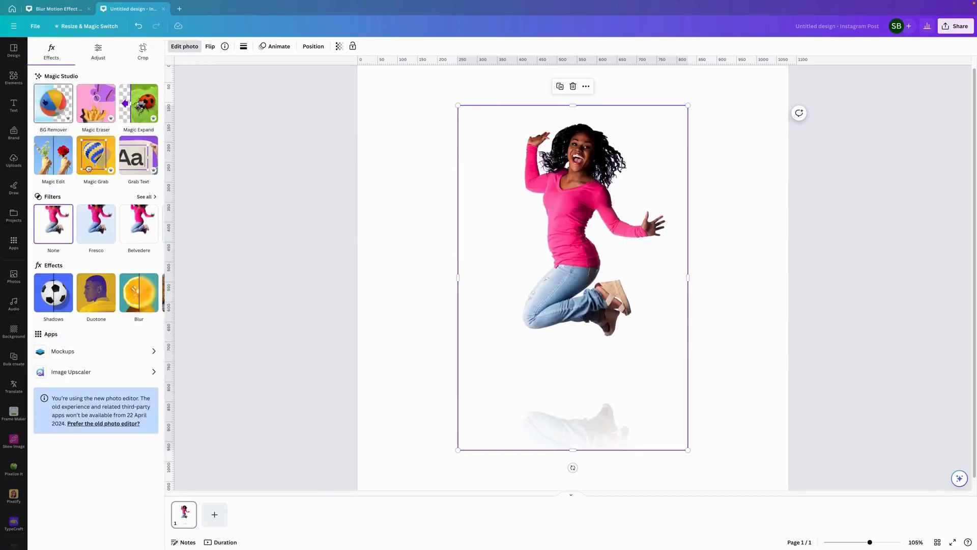
left_click(54, 103)
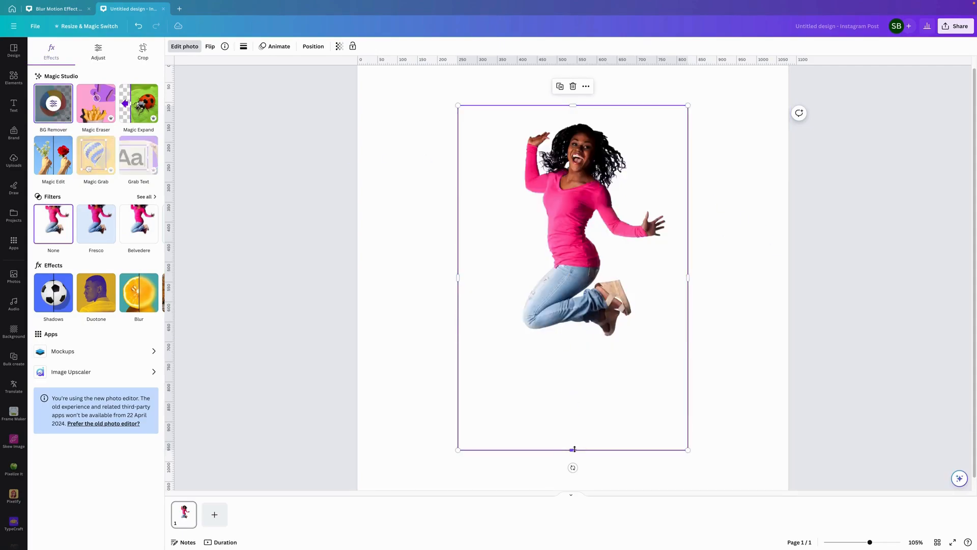
- Crop the photo tightly around the woman on all four sides and move it against the page's left edge
left_click_drag(574, 449, 579, 344)
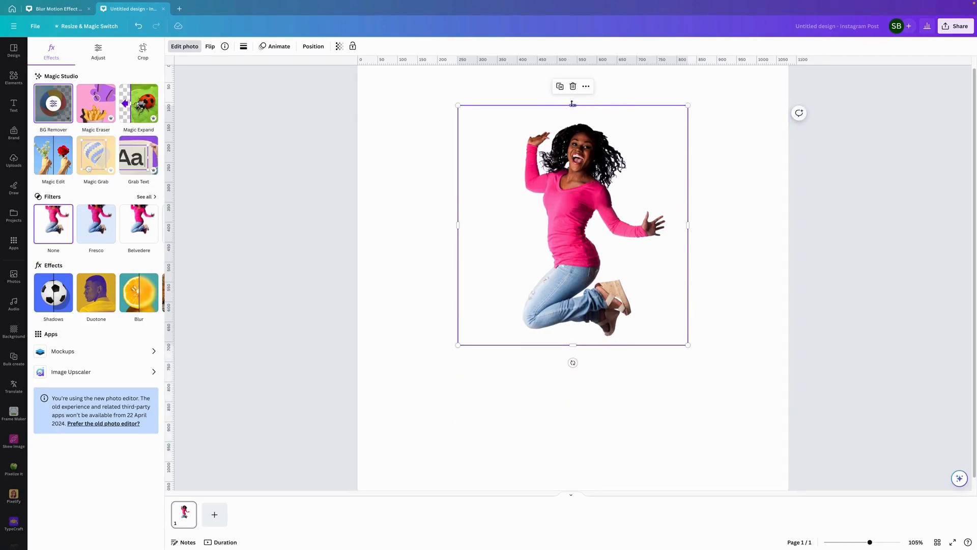
left_click_drag(572, 105, 571, 113)
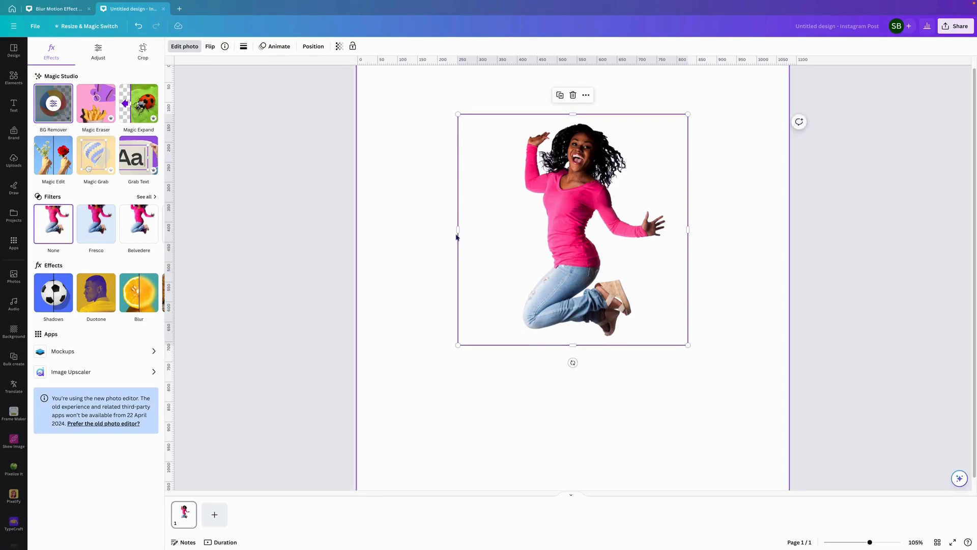
left_click_drag(479, 229, 510, 229)
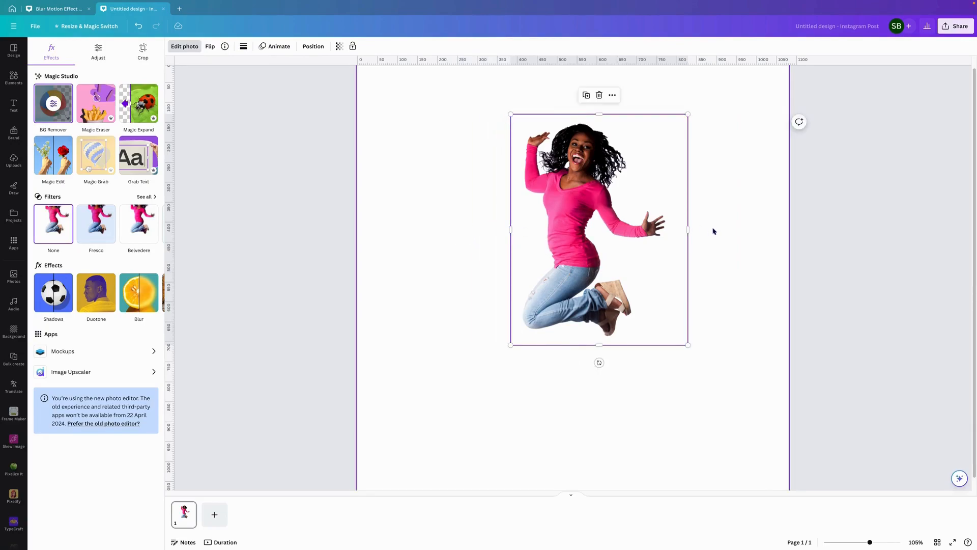
left_click_drag(687, 230, 672, 230)
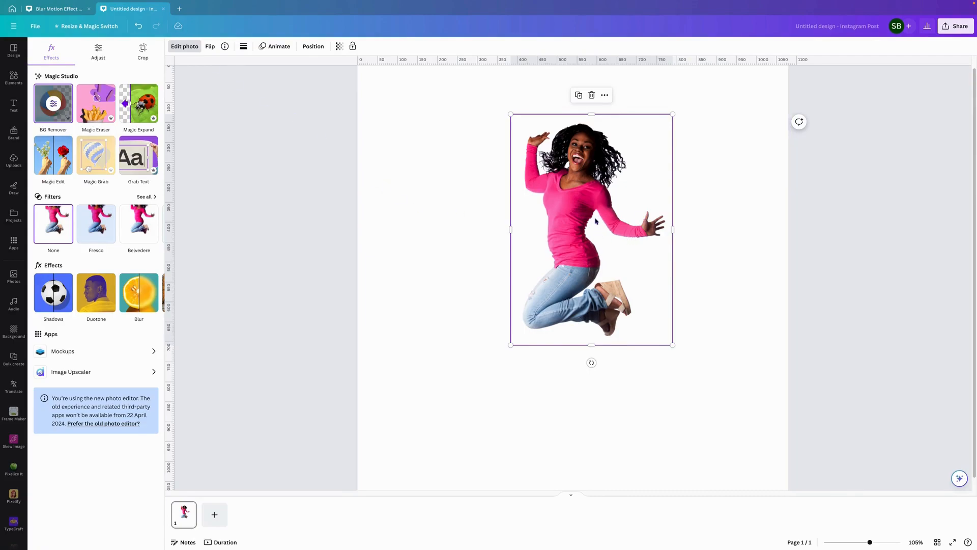
left_click_drag(588, 227, 432, 254)
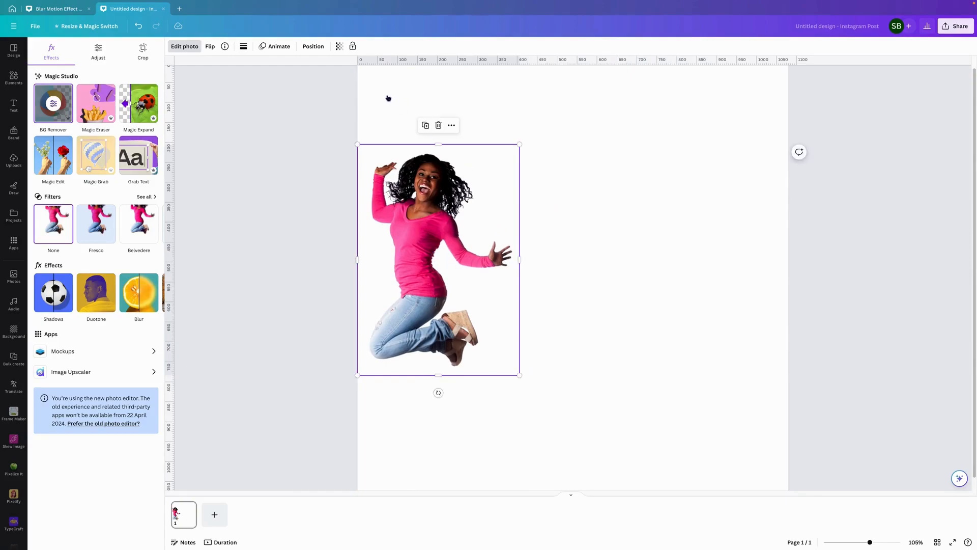
- Duplicate the woman, place the copy near the page's right edge, and align the original level with it
left_click(426, 126)
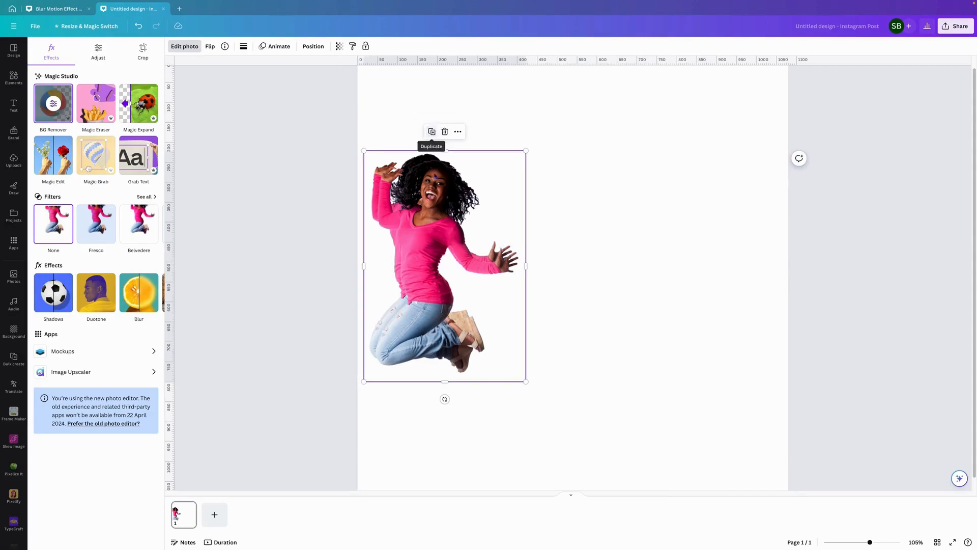
left_click_drag(431, 229, 686, 237)
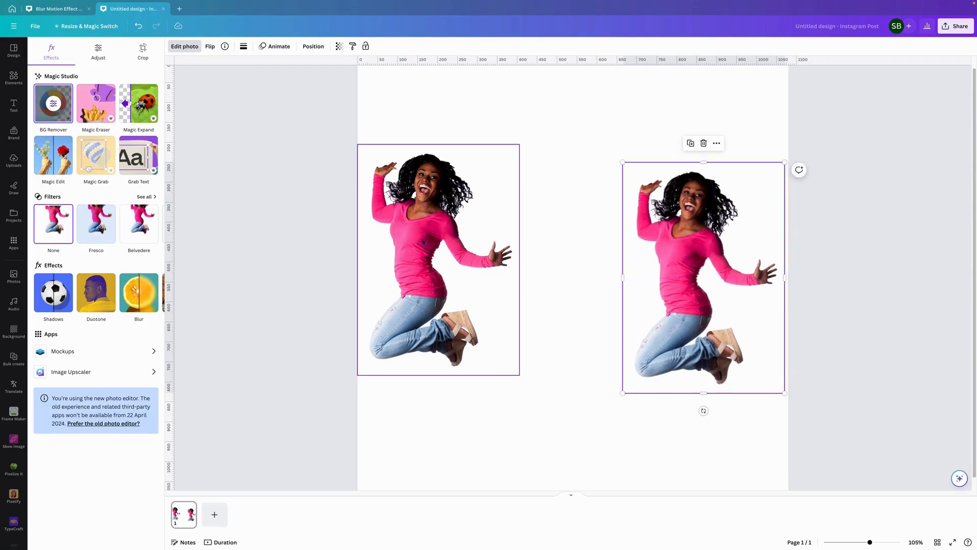
left_click_drag(420, 225, 420, 238)
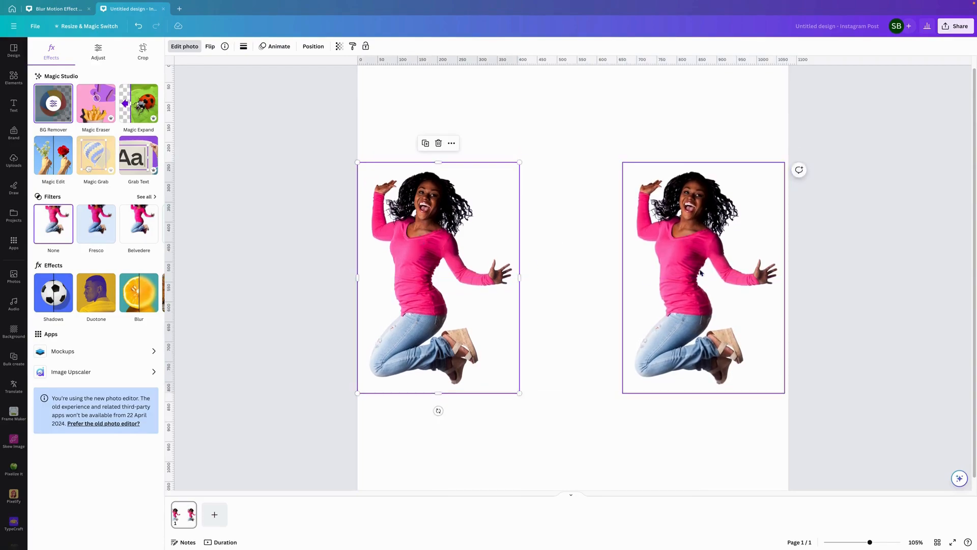
- Switch the design back to the old photo editor with the right-hand copy selected
left_click(690, 235)
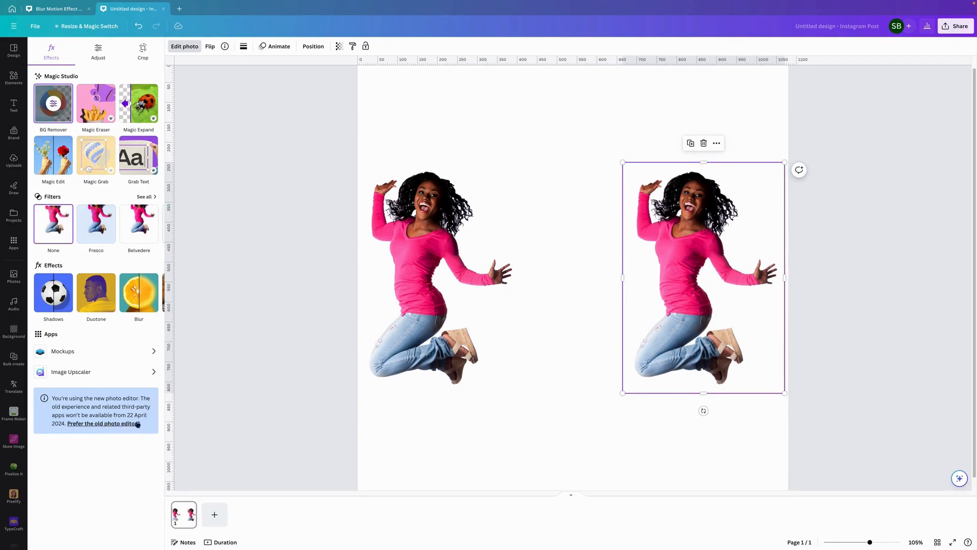
left_click(107, 424)
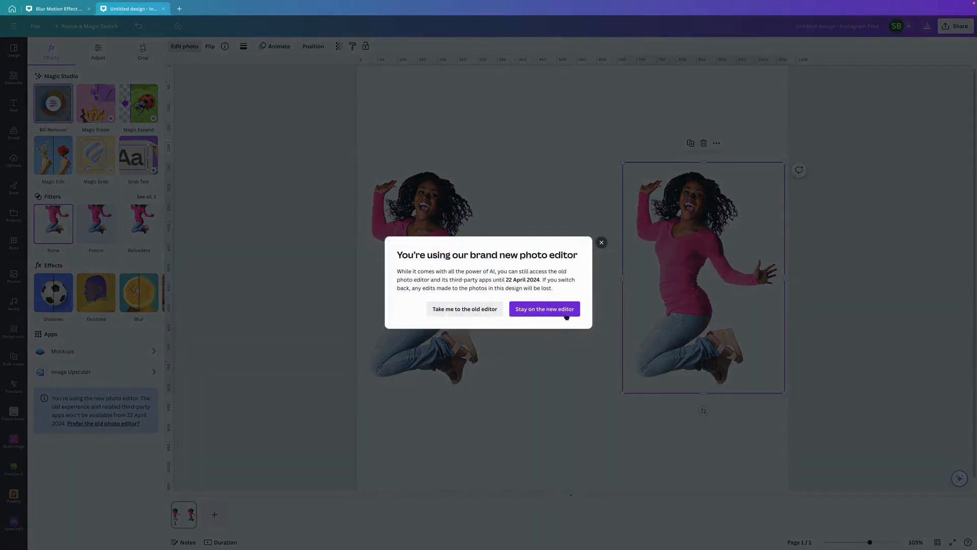
left_click(466, 311)
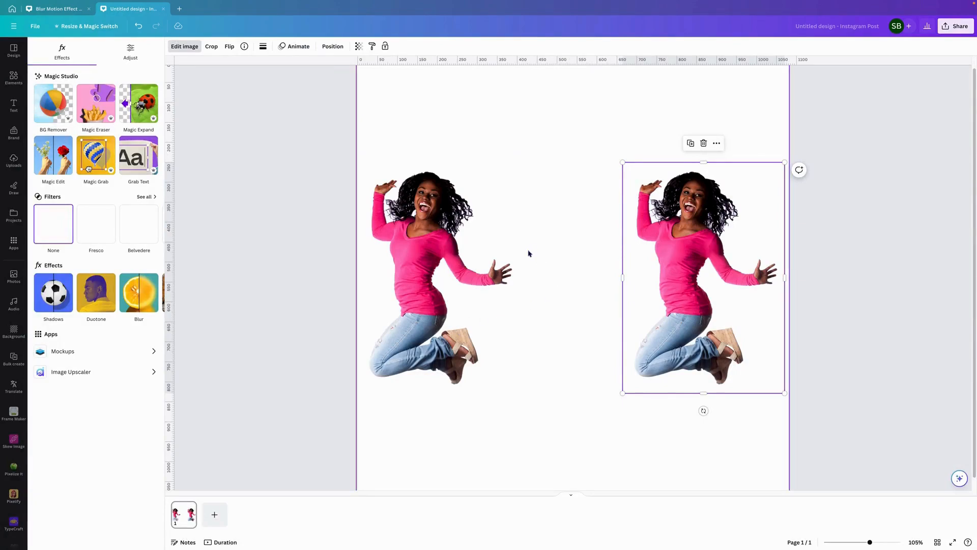
- Remove the background of the left-hand woman photo with the old editor's BG Remover
left_click(432, 255)
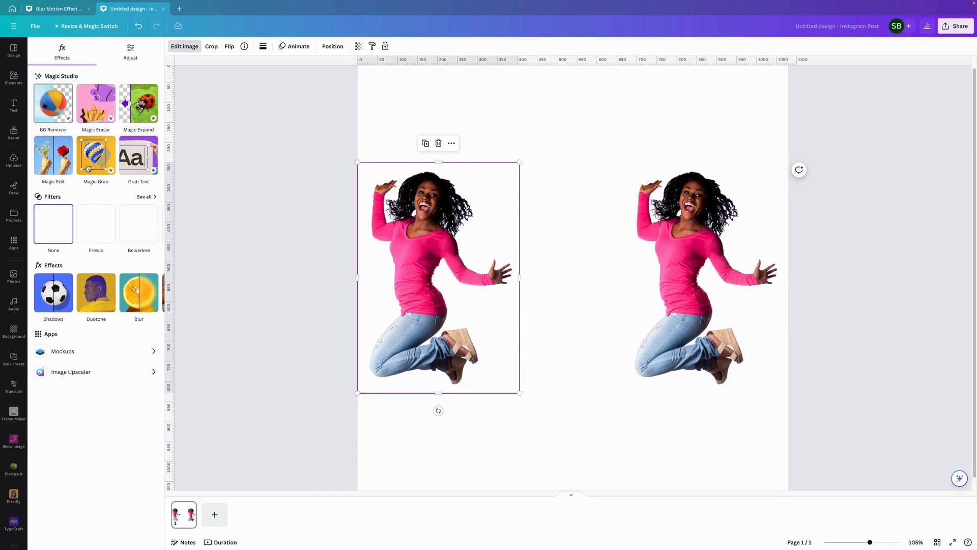
left_click(444, 103)
left_click(422, 238)
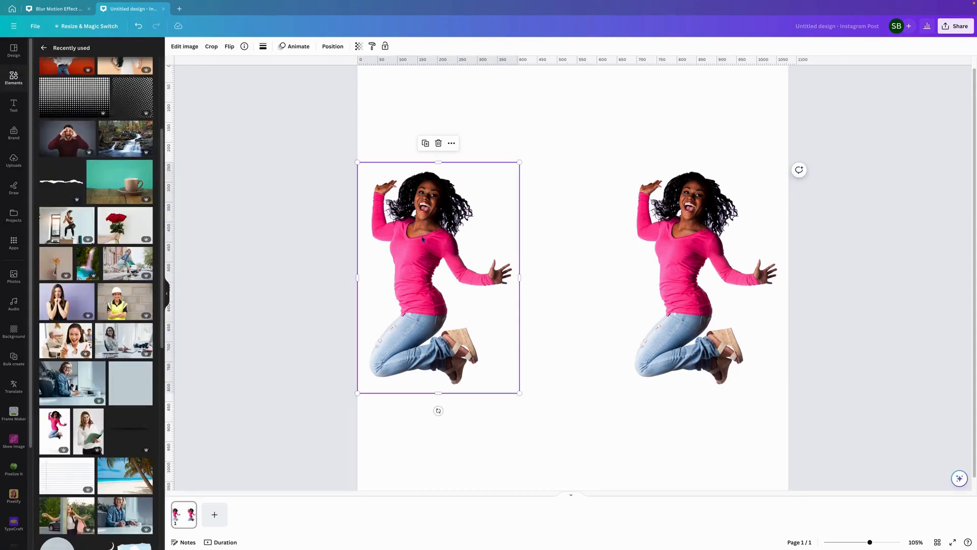
left_click(184, 47)
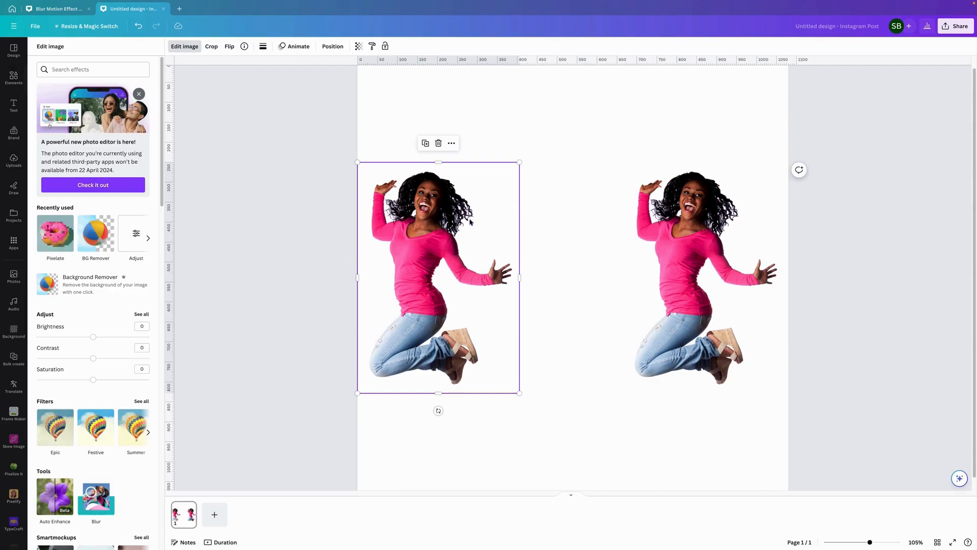
left_click(181, 46)
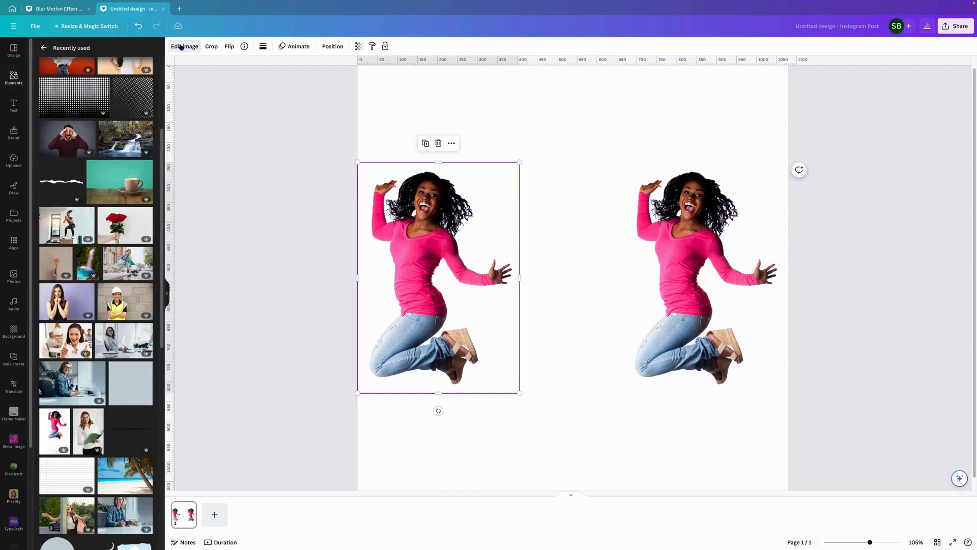
left_click(182, 47)
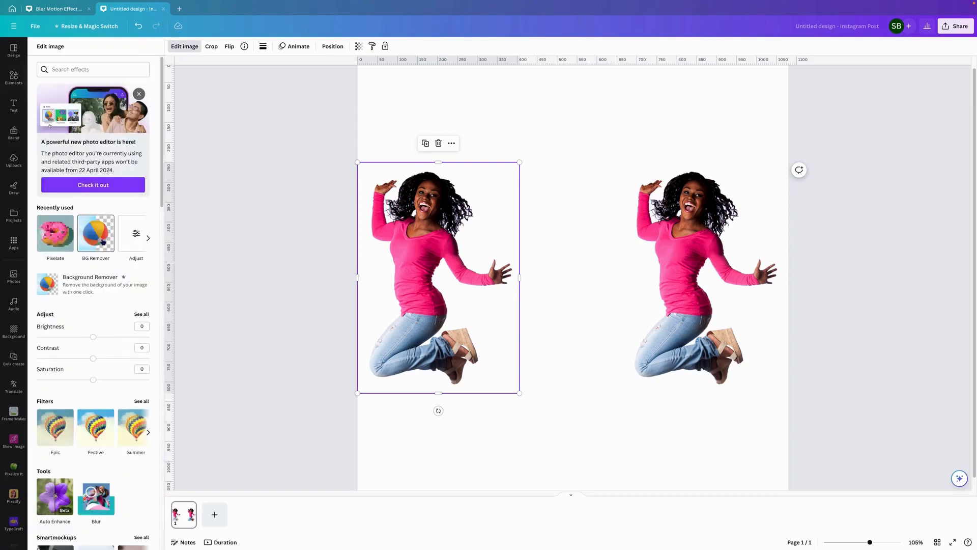
left_click(97, 239)
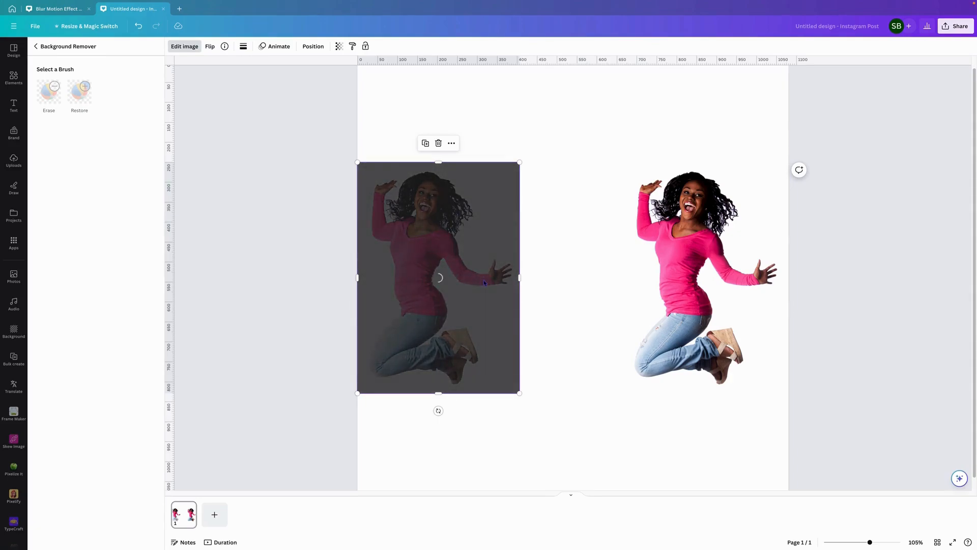
- Replace the right-hand photo with a duplicate of the left cutout, aligned level with it at the page's right edge
left_click(703, 265)
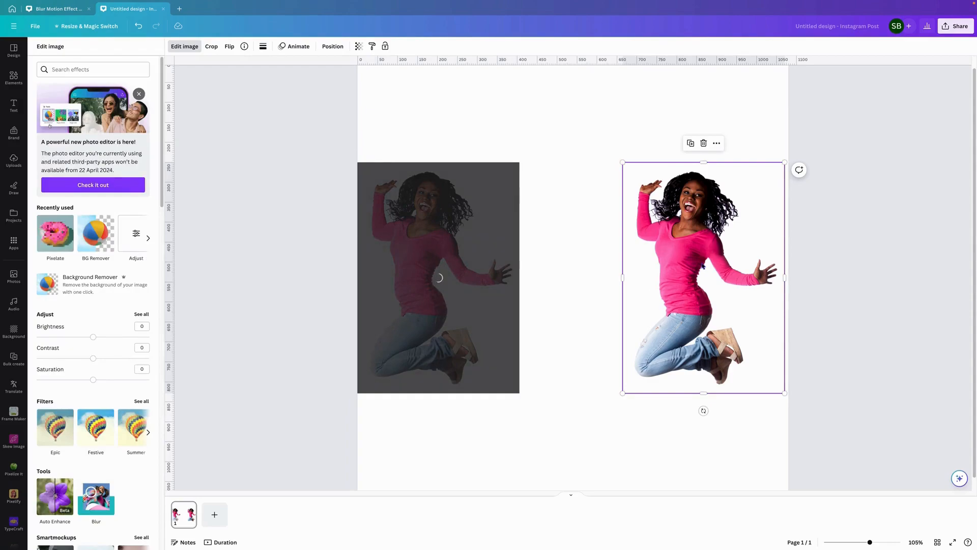
key("Delete")
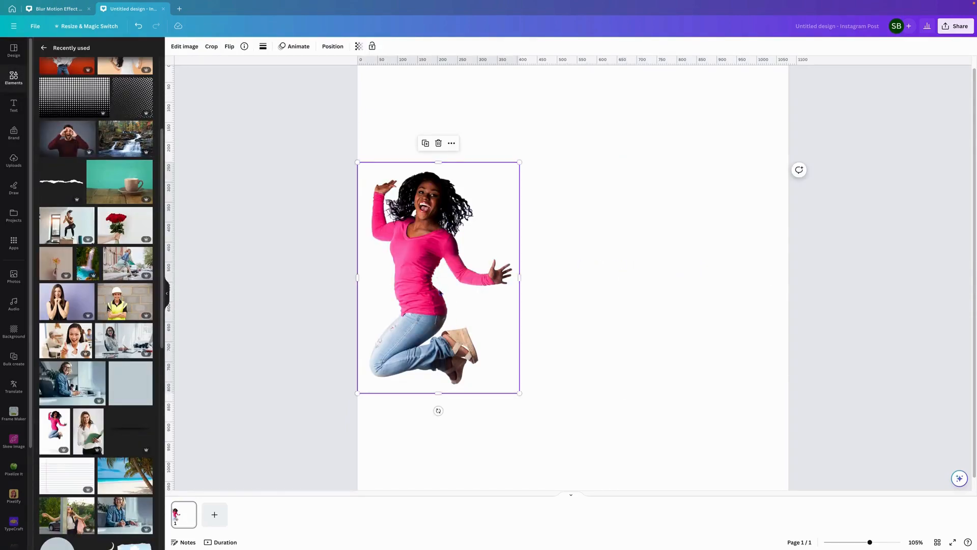
left_click(426, 143)
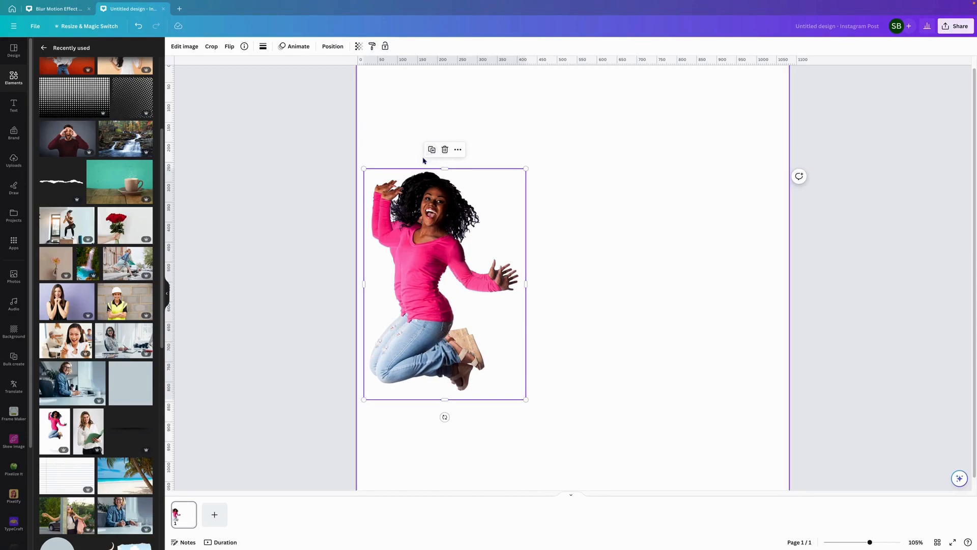
left_click_drag(425, 279, 701, 268)
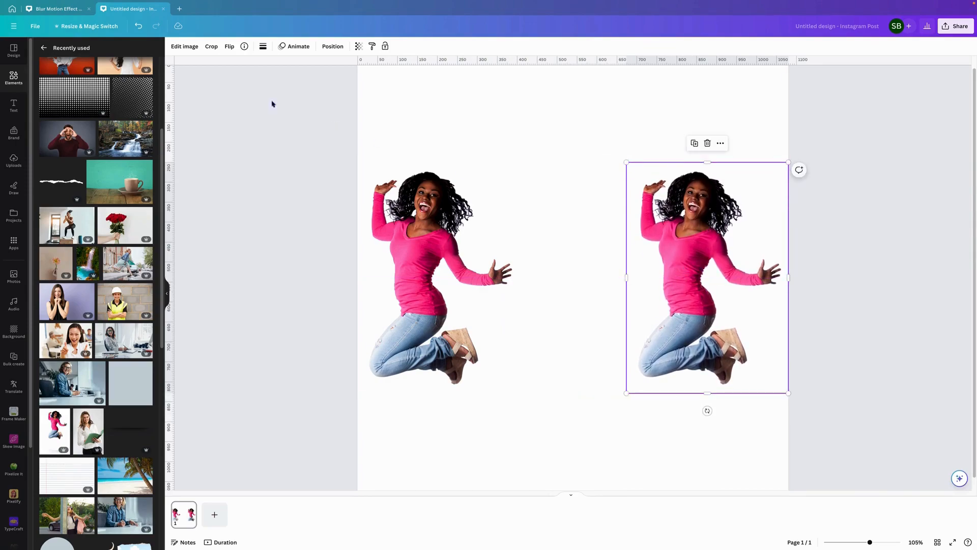
- Choose the Pixelate effect's Pixel style for the right-hand cutout and open its settings
left_click(186, 46)
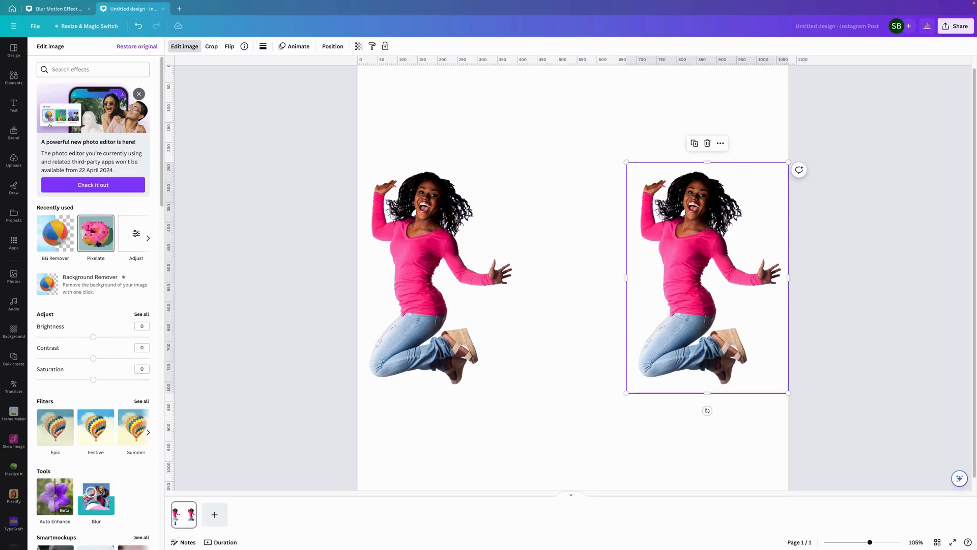
left_click(97, 244)
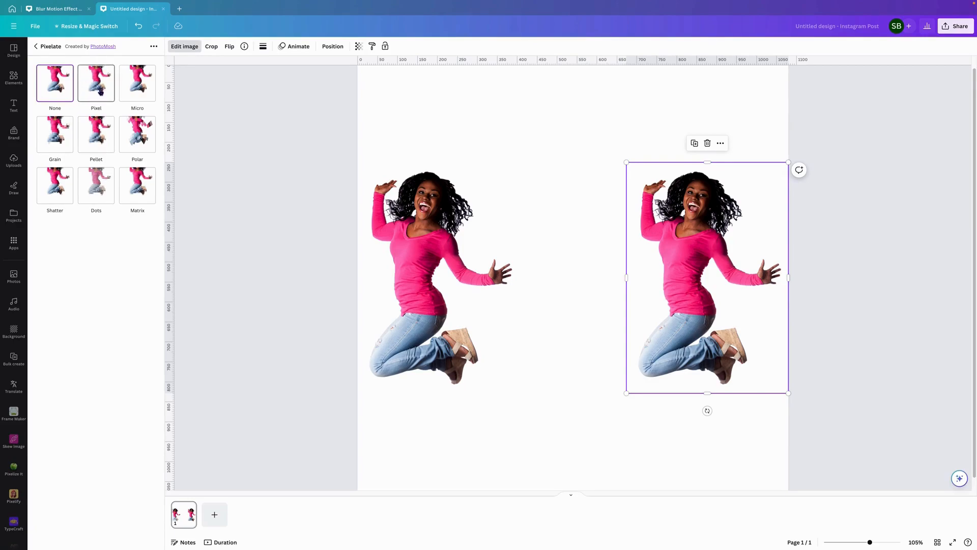
left_click(101, 85)
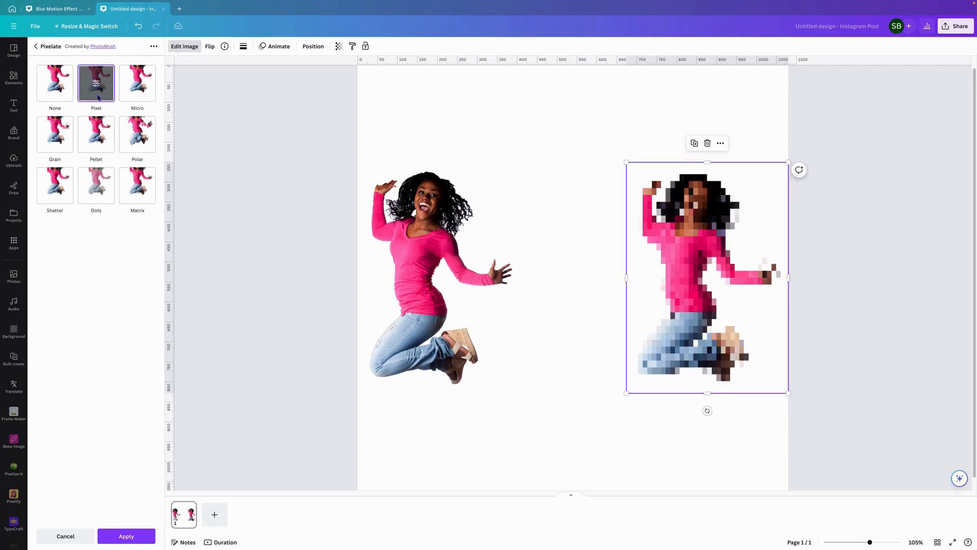
left_click(97, 83)
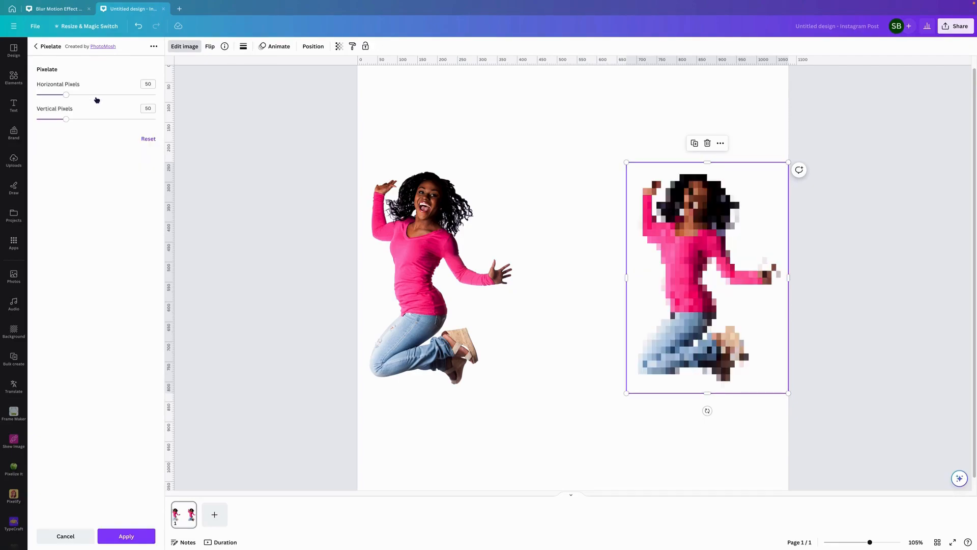
- Stretch the right-hand cutout into horizontal colour stripes by setting Horizontal Pixels to 1 and Vertical Pixels to 200
left_click_drag(68, 121, 161, 128)
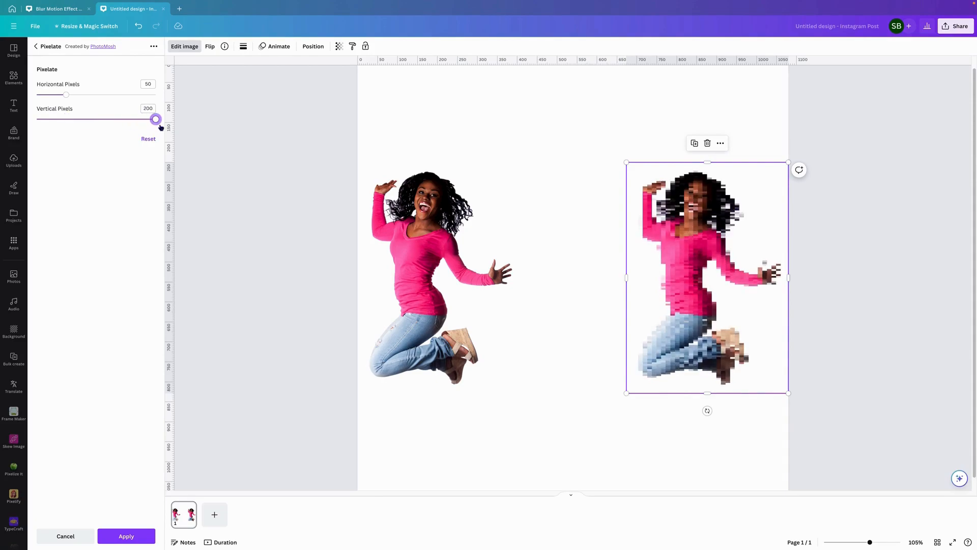
left_click_drag(155, 119, 173, 101)
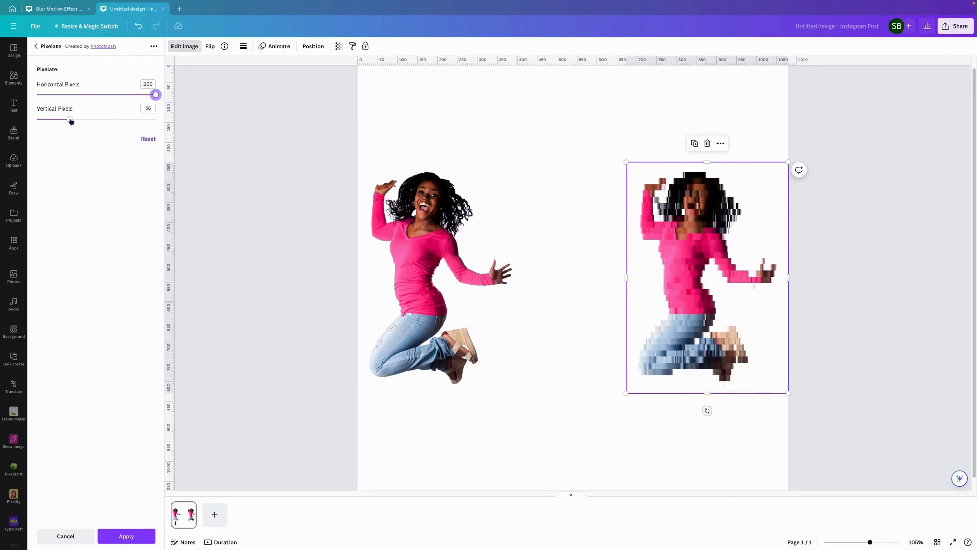
left_click_drag(70, 120, 2, 100)
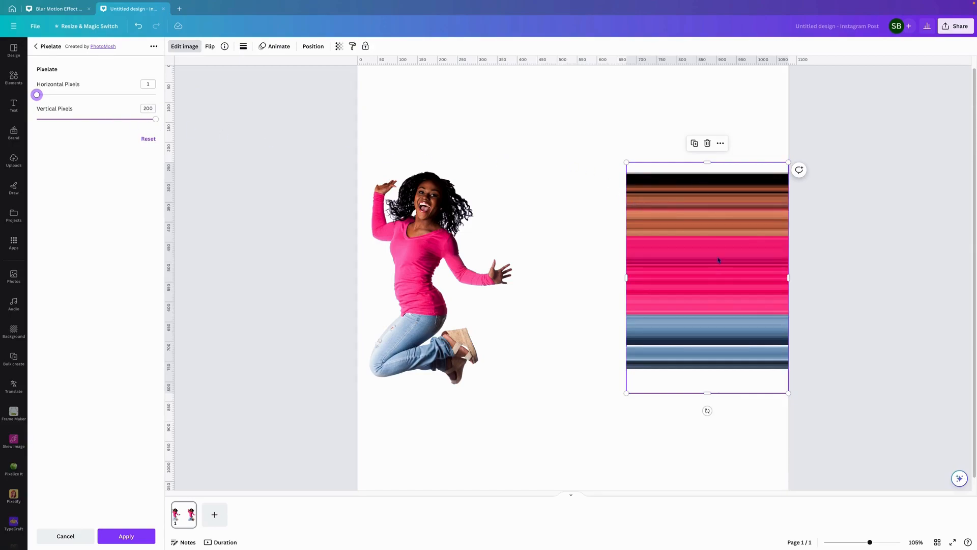
- Move the striped image over the woman's cutout at about X 108 px and bring the woman to the front
left_click_drag(725, 264, 496, 260)
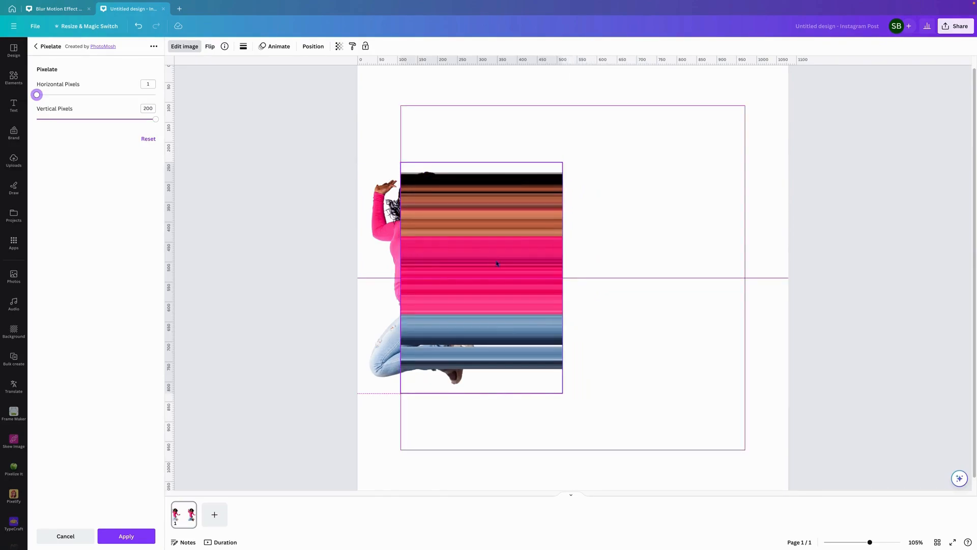
left_click_drag(496, 263, 496, 264)
left_click(380, 236)
right_click(381, 226)
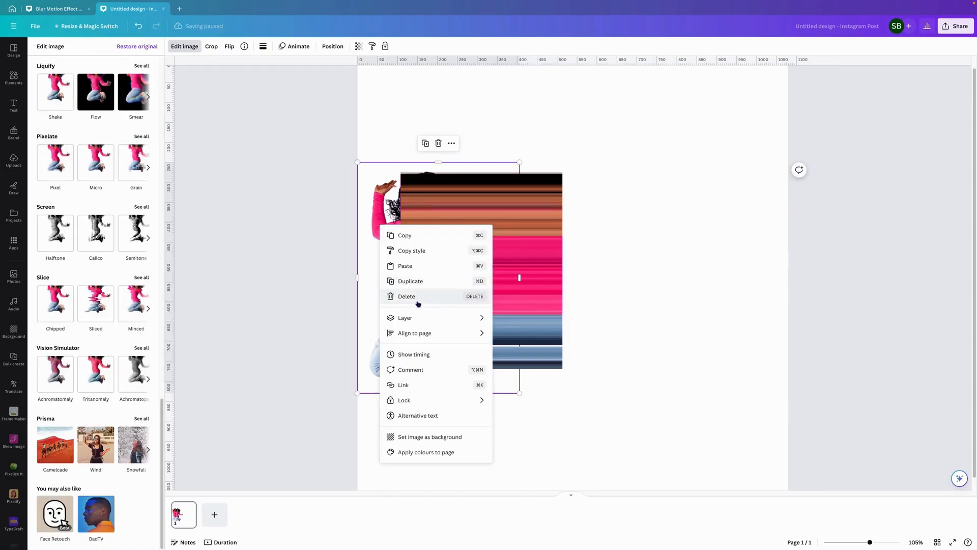
mouse_move(412, 319)
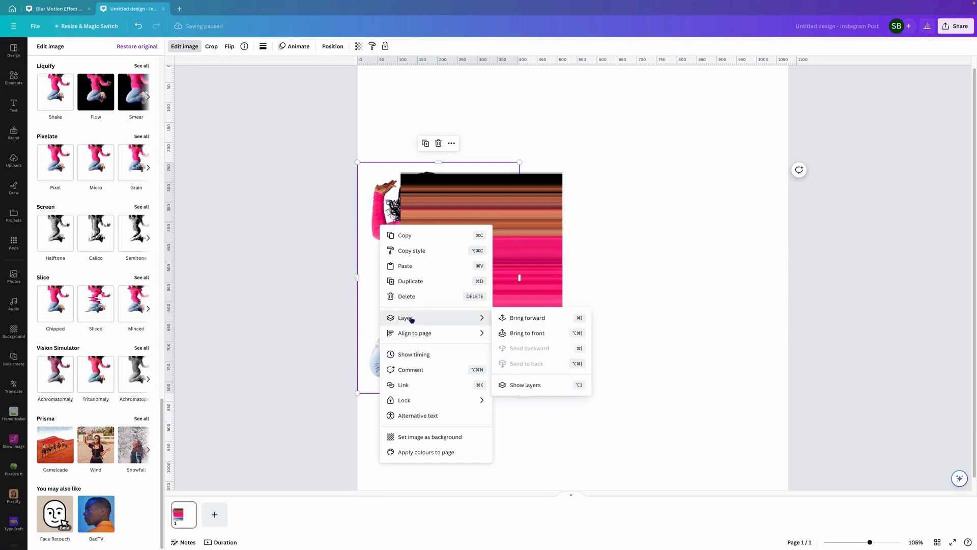
left_click(527, 336)
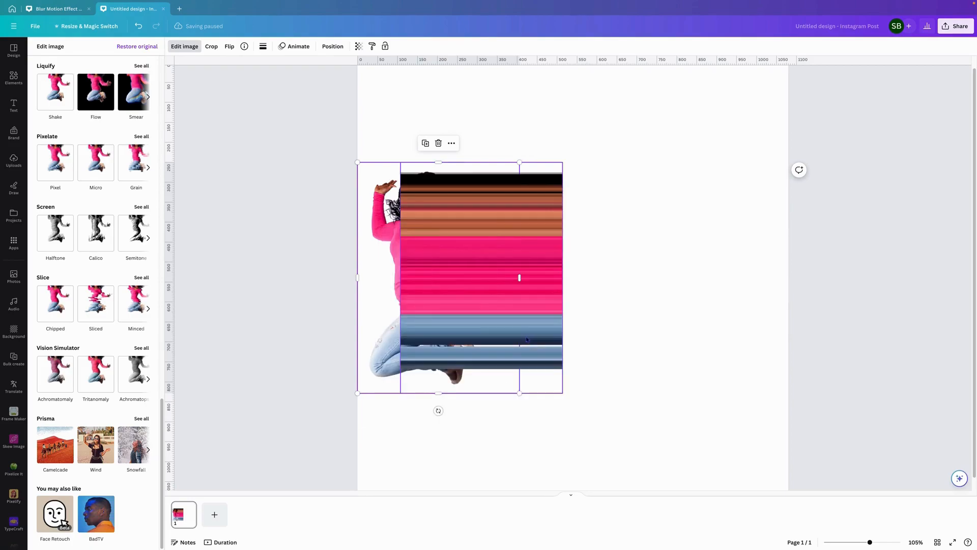
right_click(457, 253)
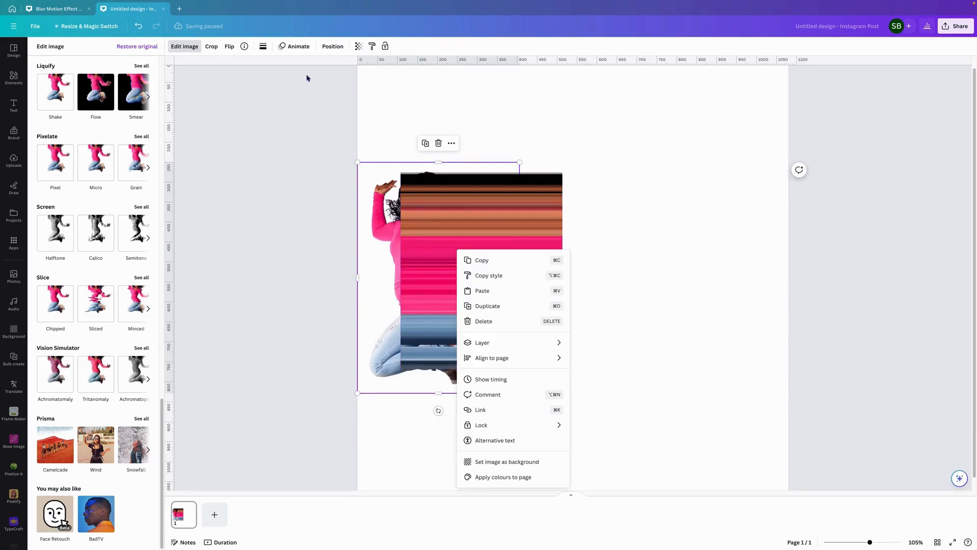
left_click(333, 47)
left_click(333, 47)
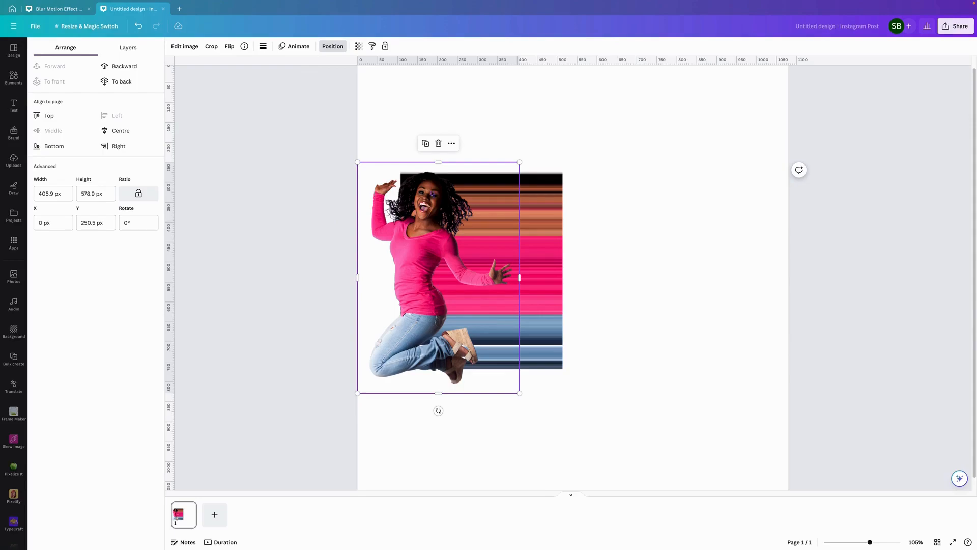
- Shift the striped image right behind the woman's cutout to about X 166 px, keeping the two vertically aligned
left_click(538, 222)
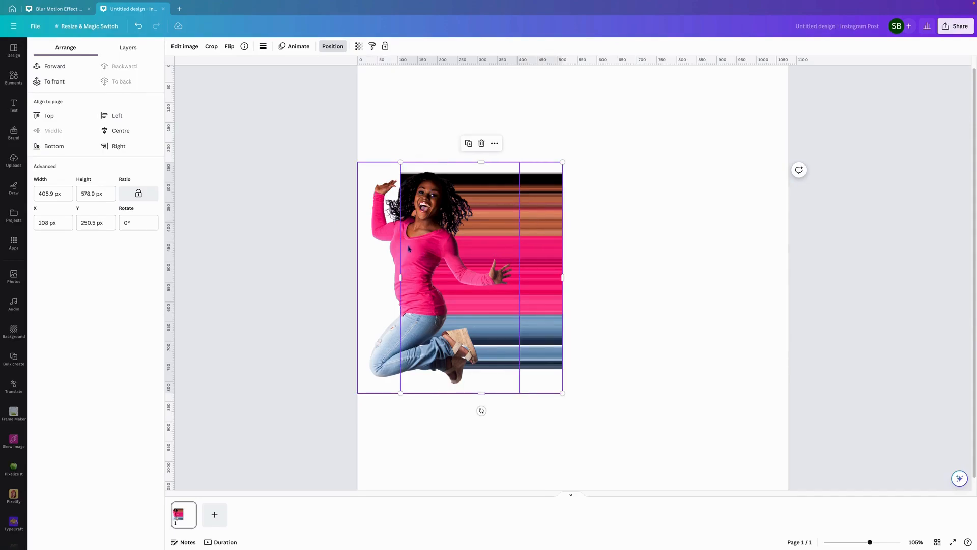
left_click(392, 247)
left_click_drag(411, 246, 387, 243)
left_click_drag(697, 274, 320, 254)
left_click_drag(422, 262, 445, 261)
left_click(654, 347)
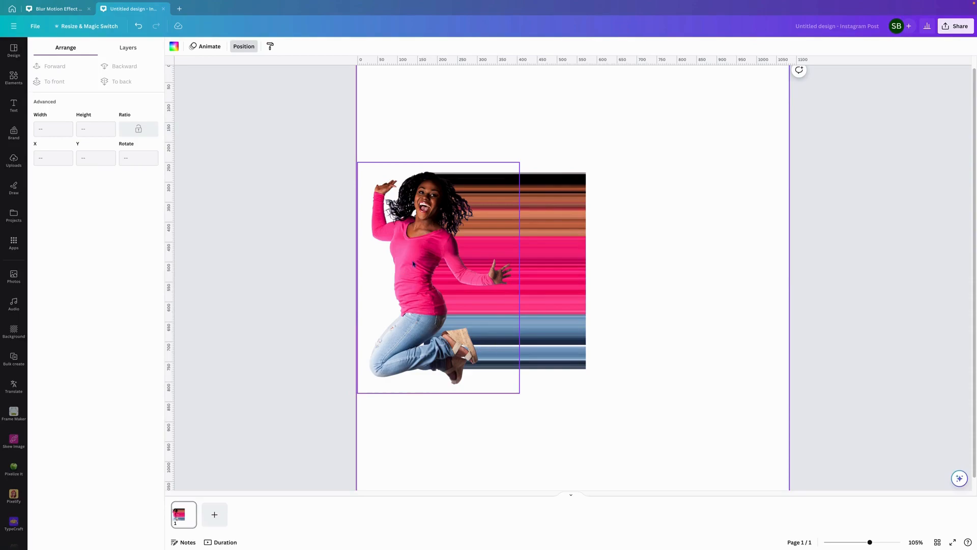
- Nudge the woman's cutout right to about X 17 px, level with the stripes
left_click(405, 258)
left_click_drag(402, 257, 409, 257)
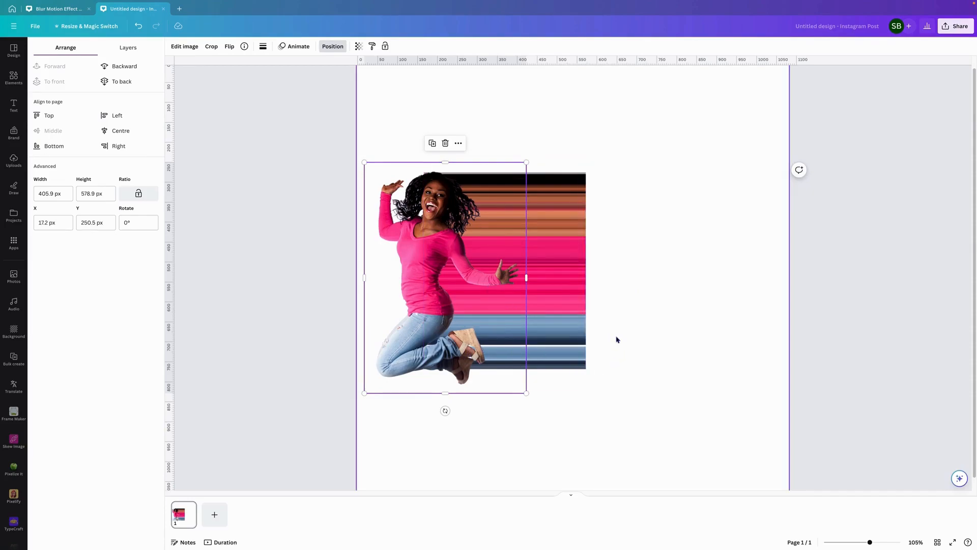
left_click(573, 344)
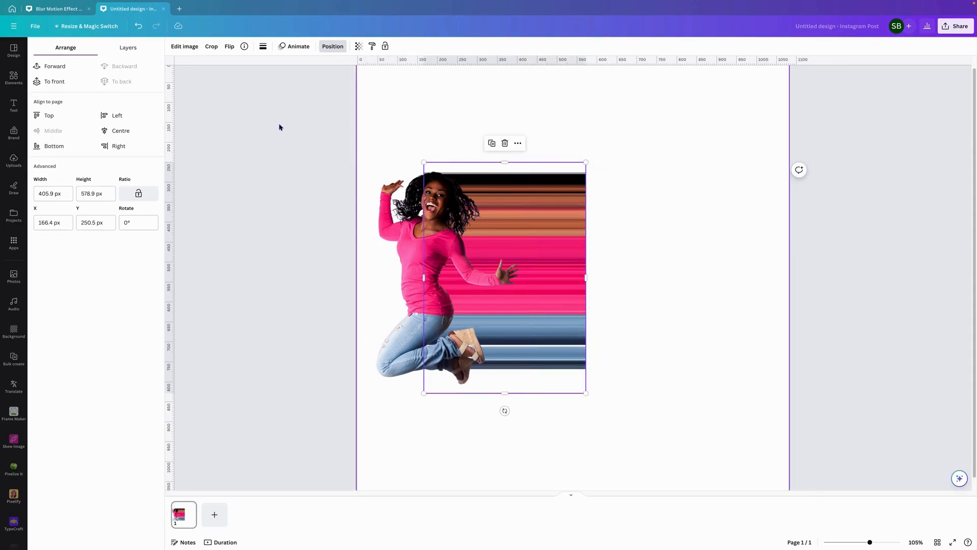
- Add a square shape and flatten it into a thin horizontal bar covering the white gap in the lower blue stripes
left_click(6, 83)
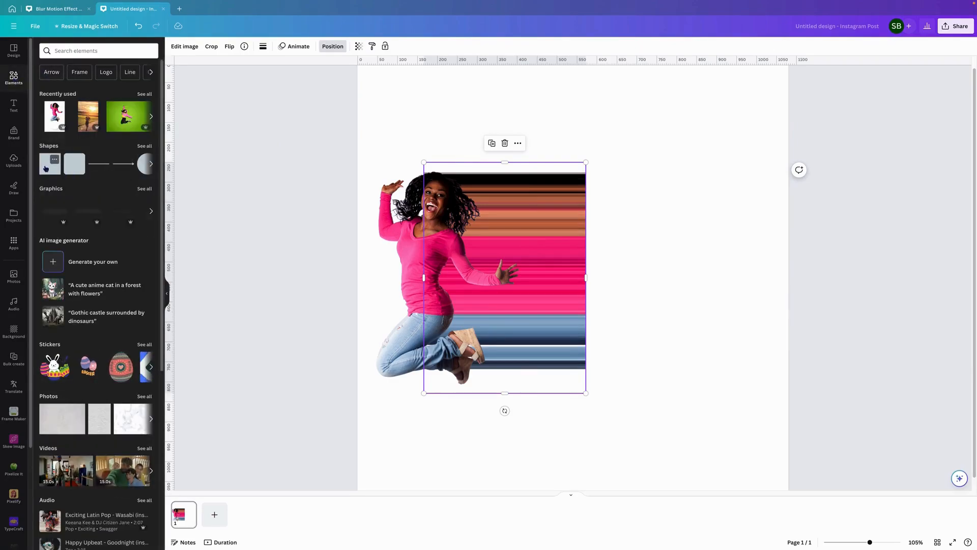
left_click(48, 170)
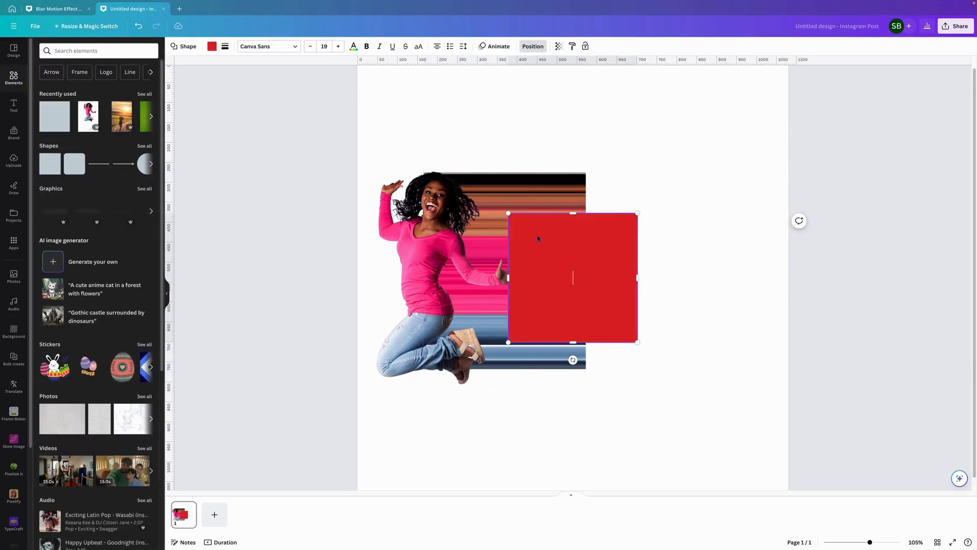
left_click_drag(573, 213, 526, 365)
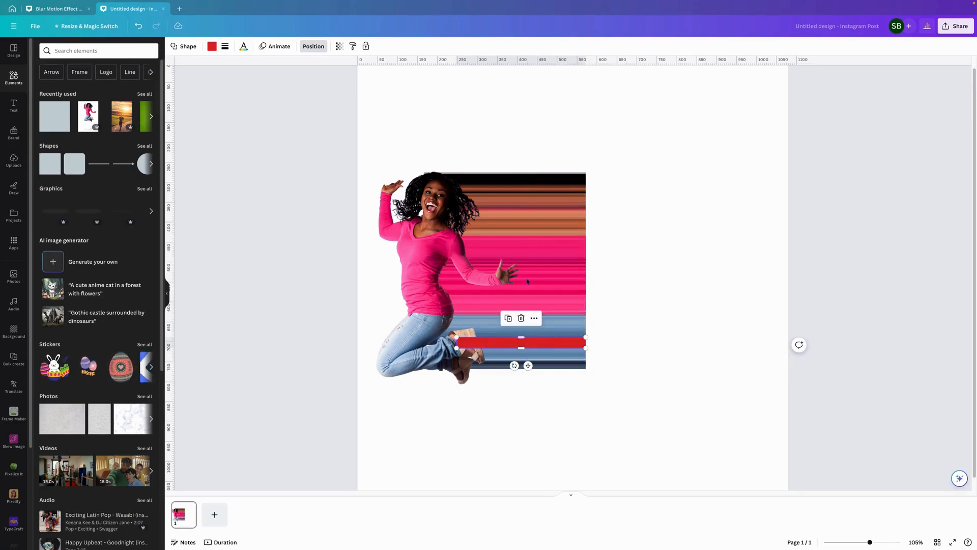
- Recolour the thin bar to #567B9F by sampling a blue from the denim-coloured stripes
left_click(212, 46)
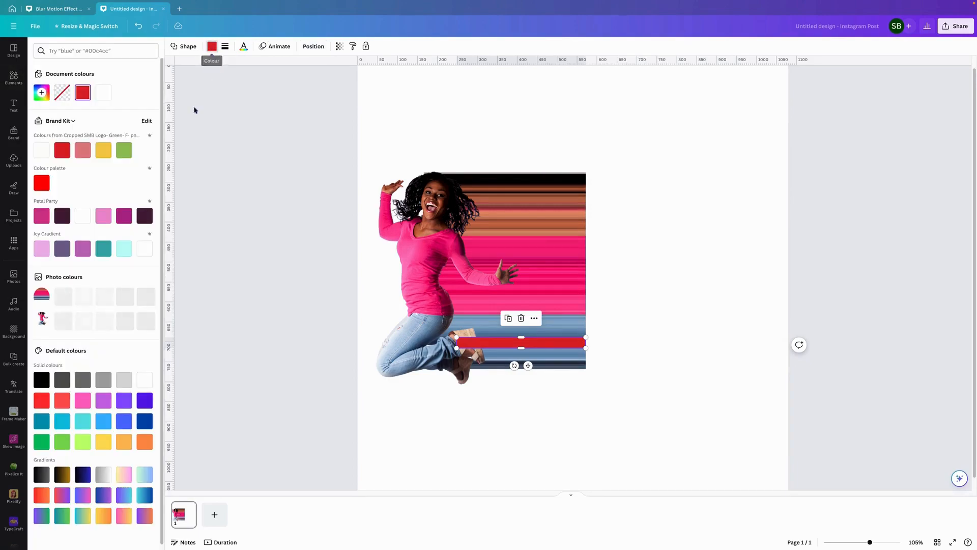
left_click(41, 93)
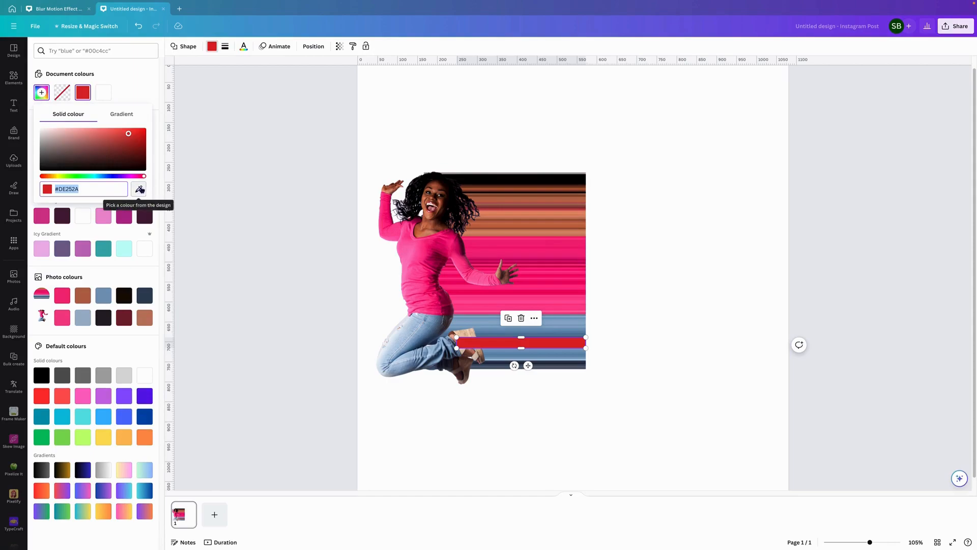
left_click(139, 189)
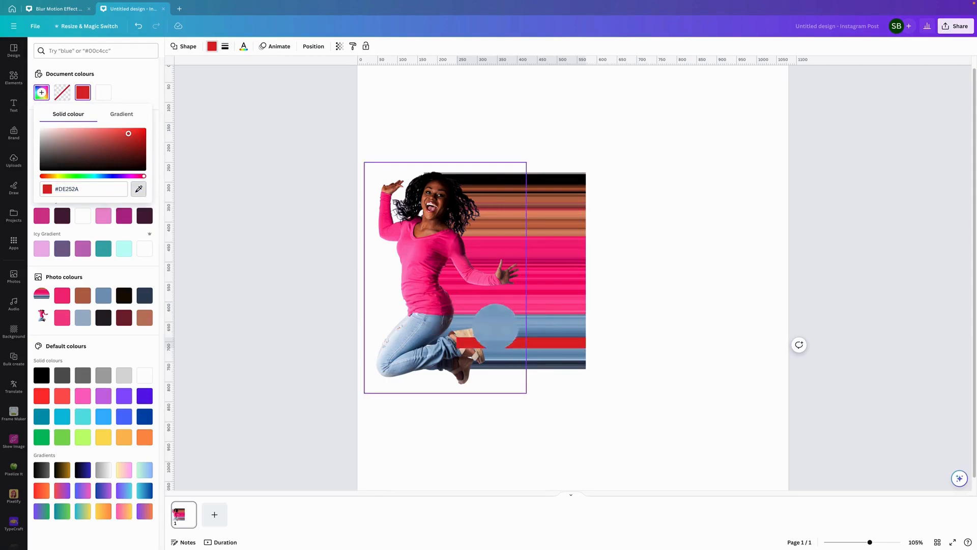
left_click(507, 333)
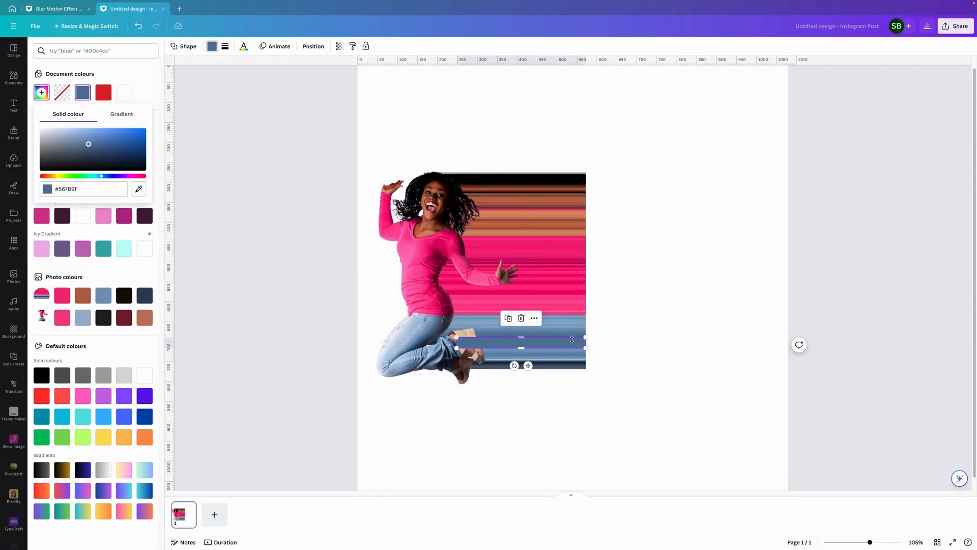
left_click(511, 346)
- Send the blue bar to the back, behind the stripes, and nudge the woman's cutout slightly toward the page's left edge
left_click(643, 343)
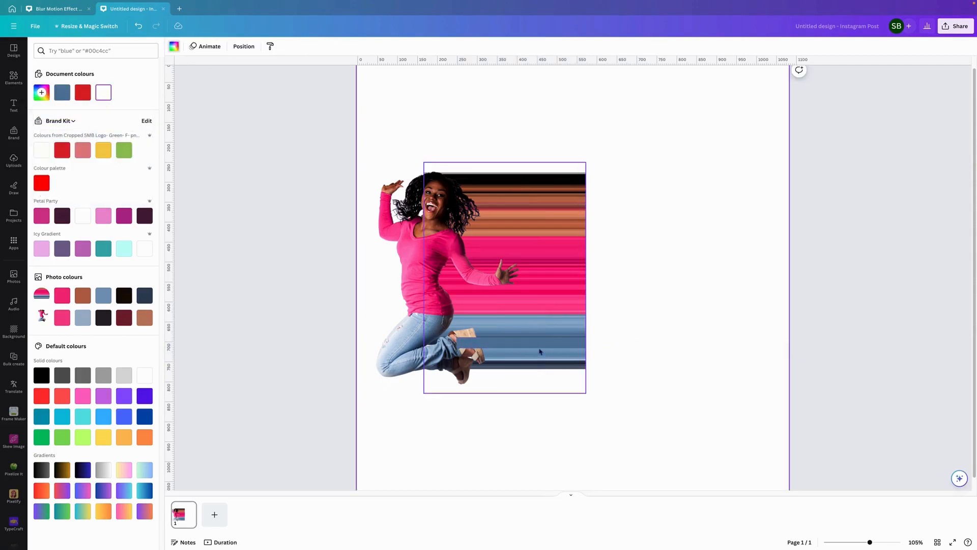
right_click(549, 343)
mouse_move(599, 419)
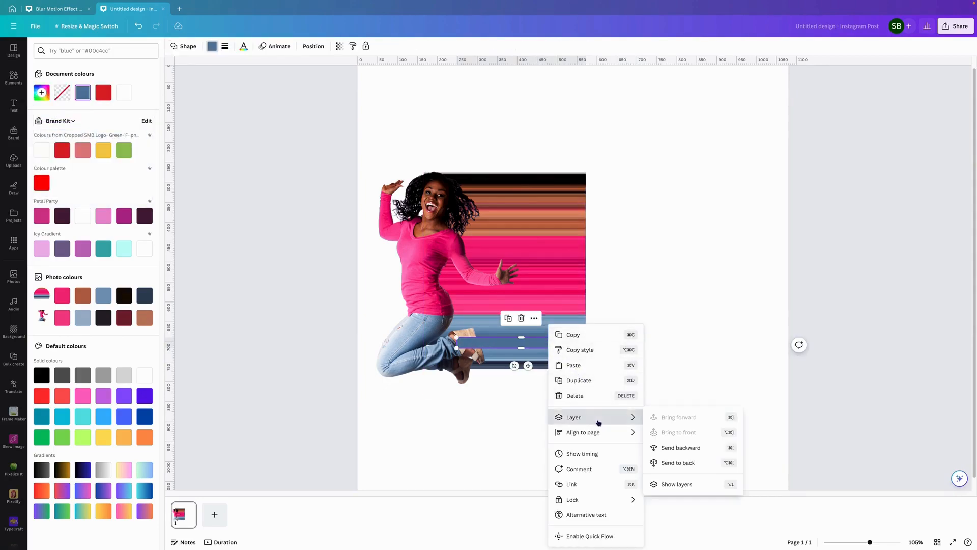
left_click(687, 463)
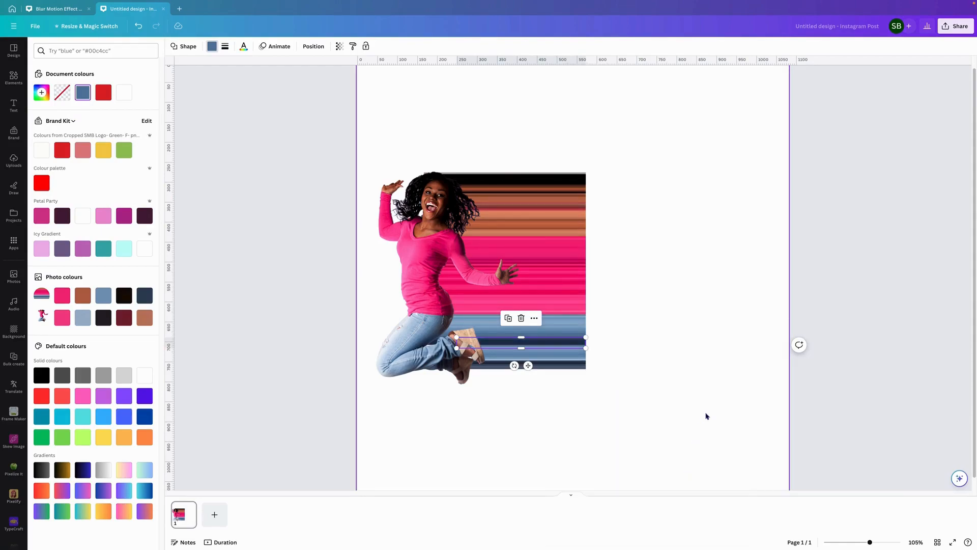
left_click(706, 416)
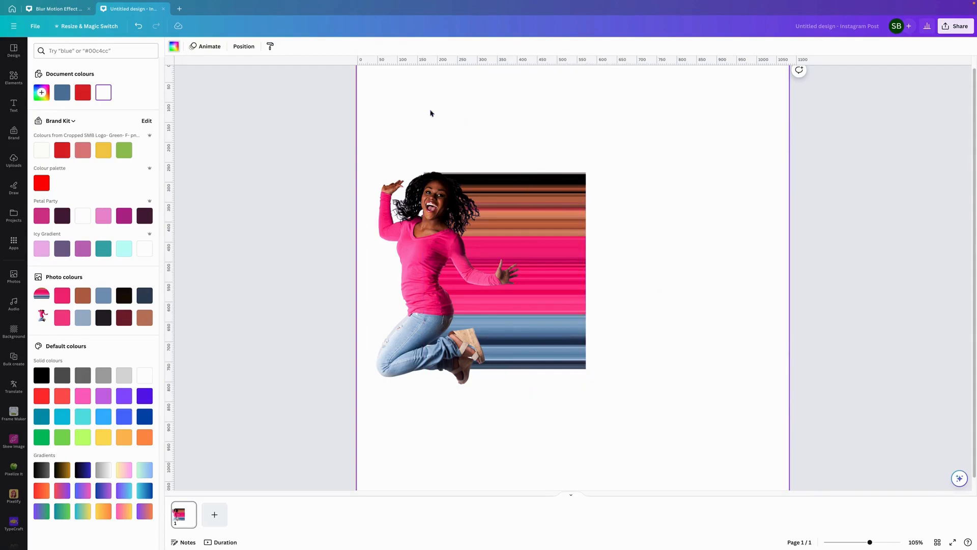
left_click(434, 293)
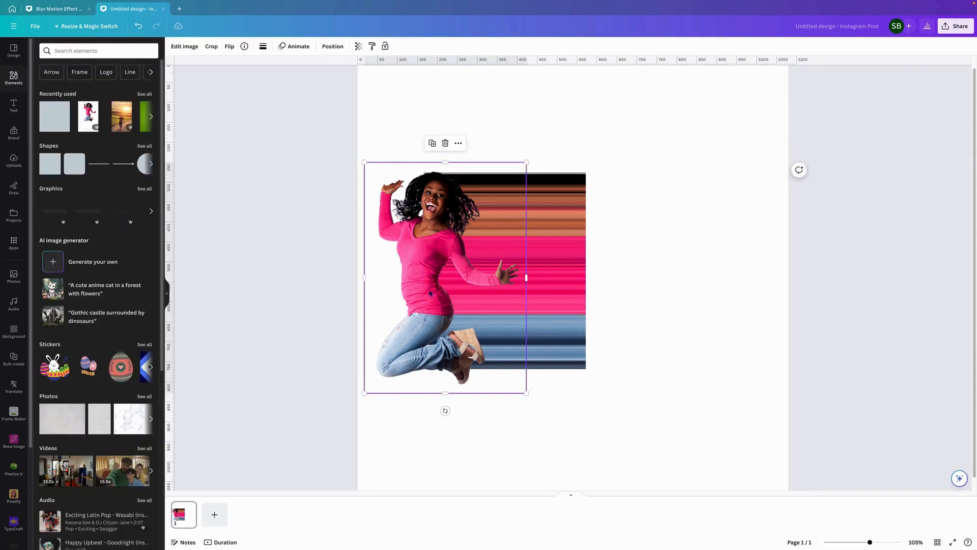
left_click_drag(432, 294, 426, 293)
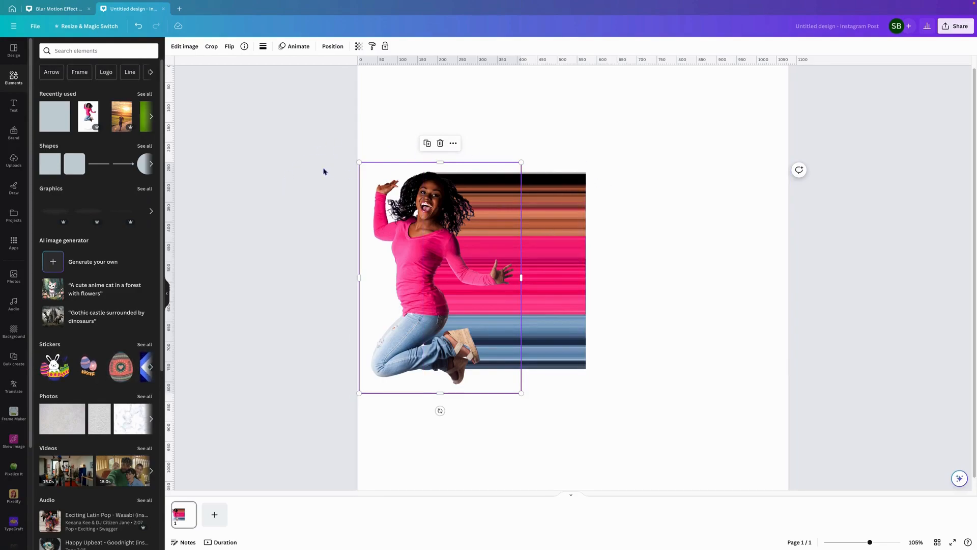
- Add a second page with the recently used jumping woman photo and remove its background in the new photo editor
left_click(214, 515)
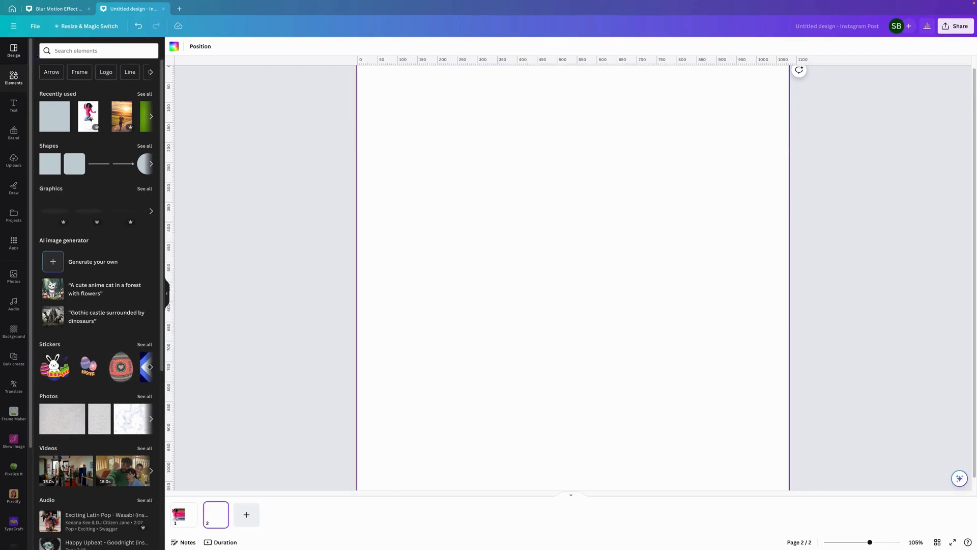
left_click(91, 118)
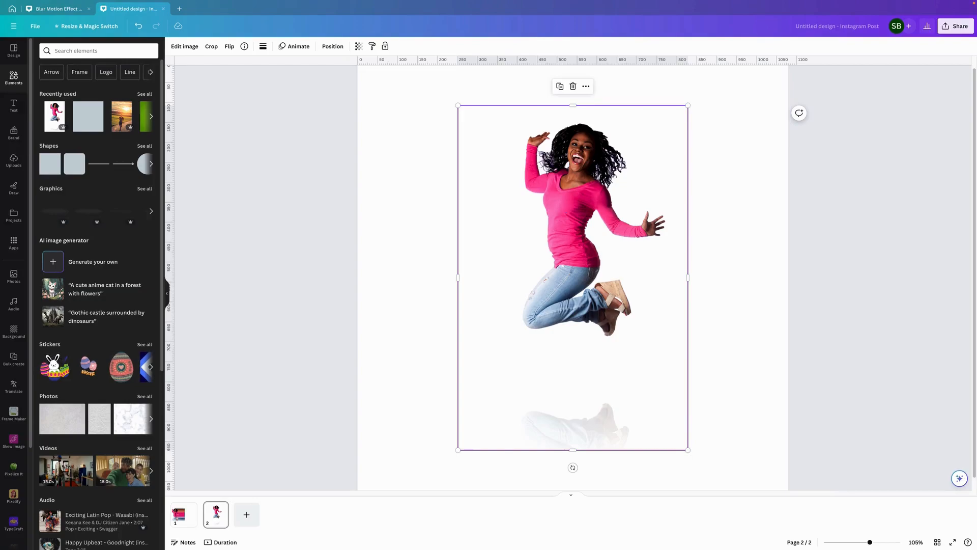
left_click(186, 46)
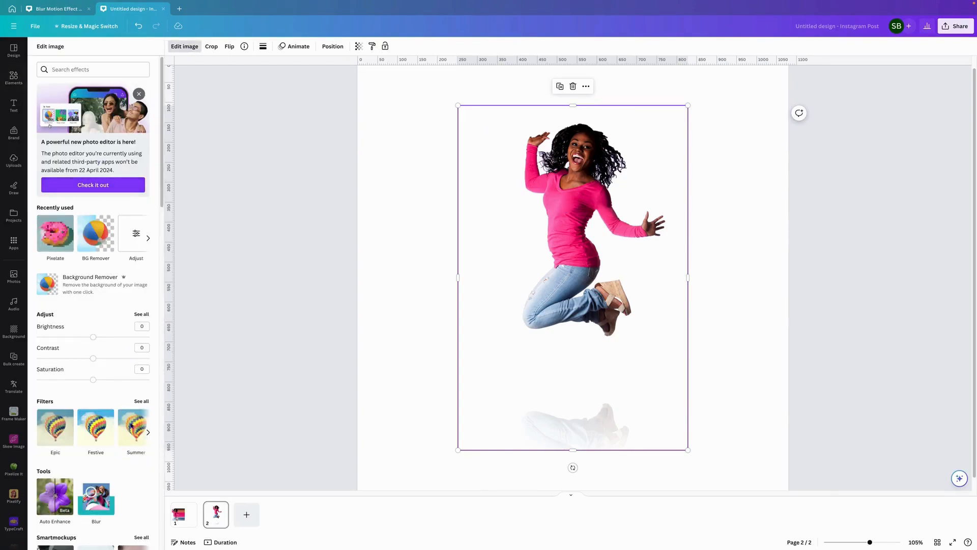
left_click(114, 189)
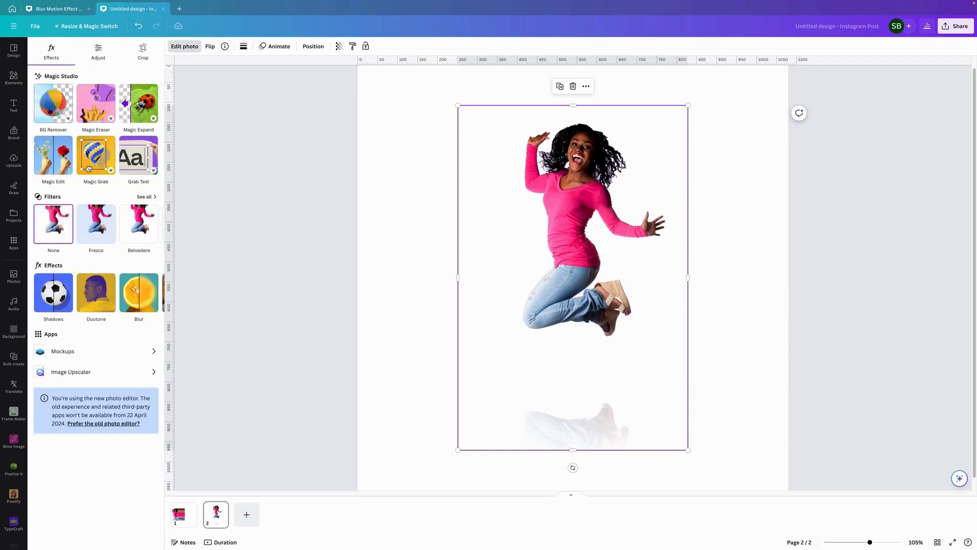
left_click(50, 110)
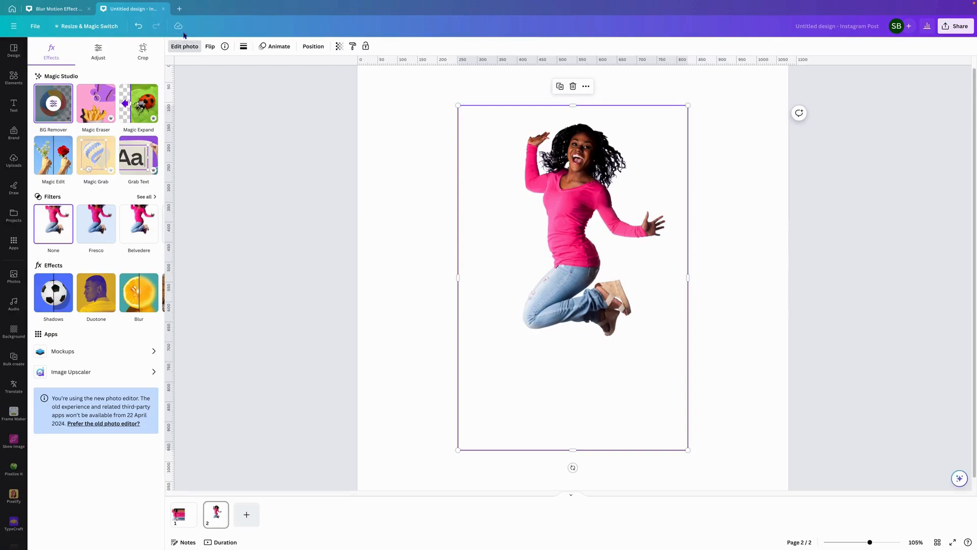
- Crop the page 2 photo tightly around the jumping woman and move it to the page's left side, vertically centred
left_click_drag(572, 450, 572, 344)
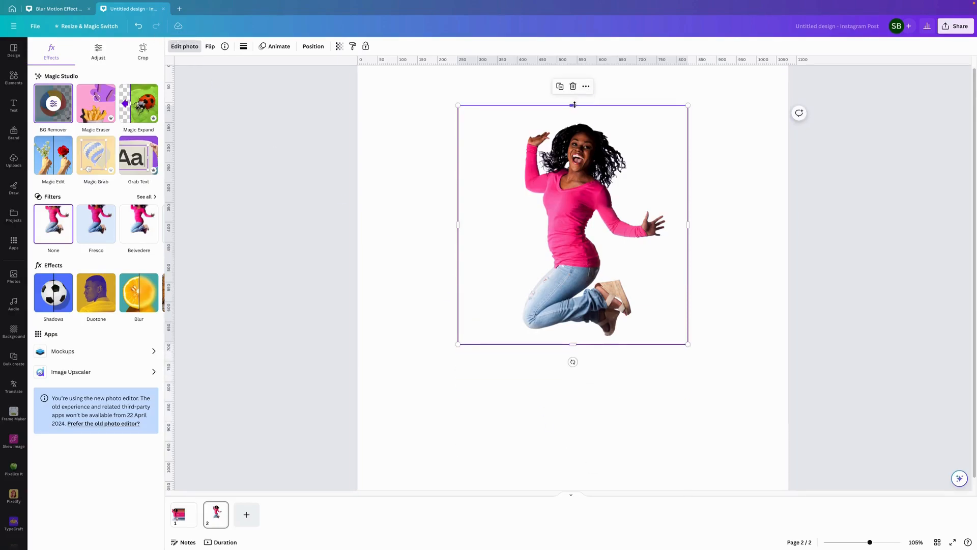
left_click_drag(572, 106, 574, 117)
left_click_drag(458, 231, 517, 230)
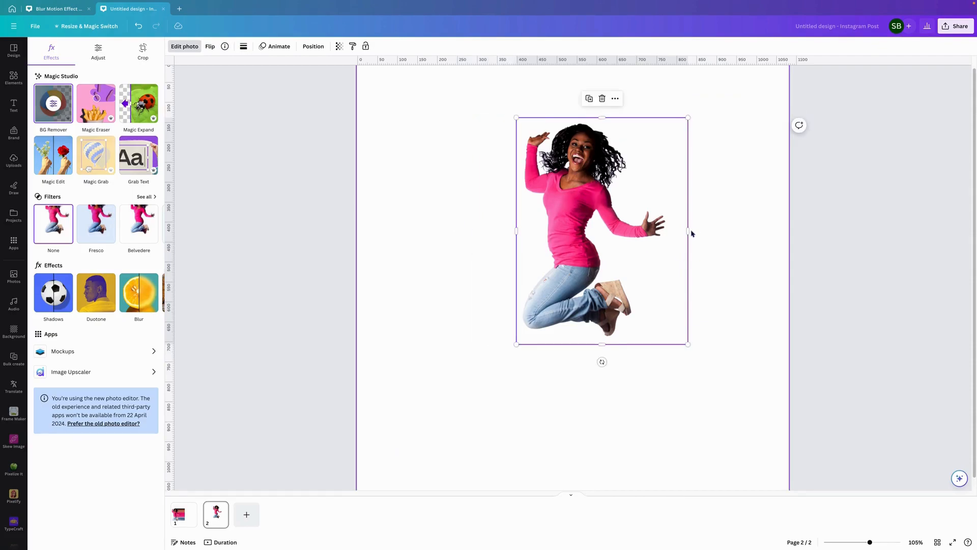
left_click_drag(688, 230, 673, 231)
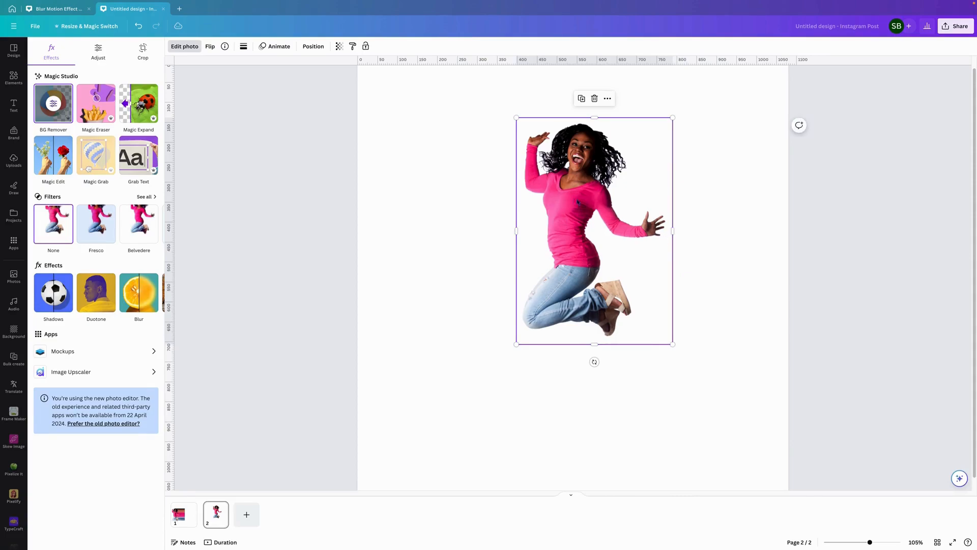
left_click_drag(577, 202, 432, 247)
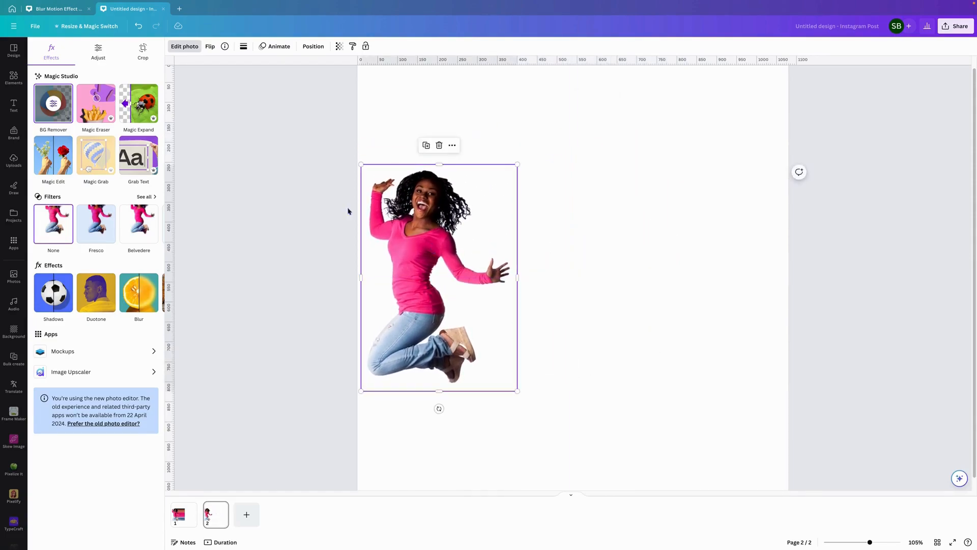
- Add a square shape on page 2, move it over the woman's lower body, and shorten it to end below her feet
left_click(14, 78)
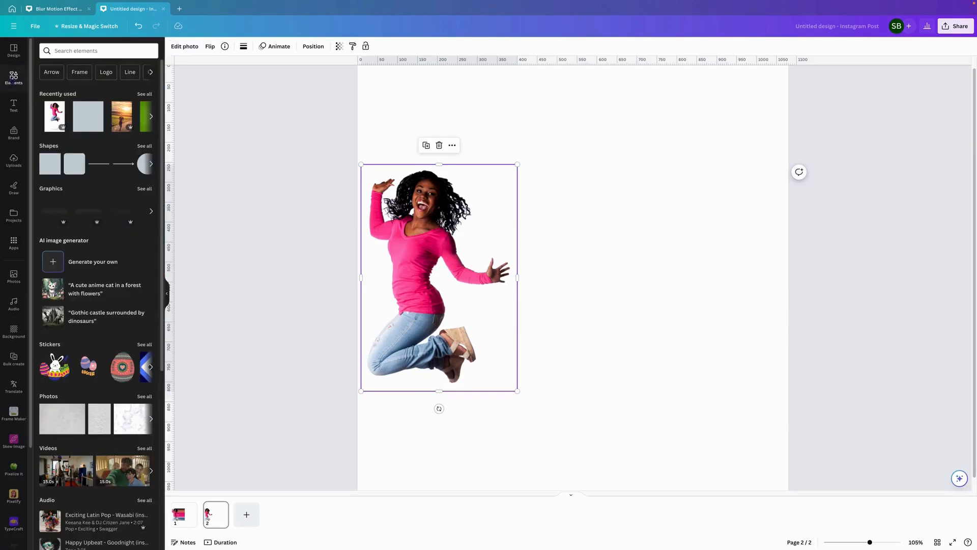
left_click(48, 174)
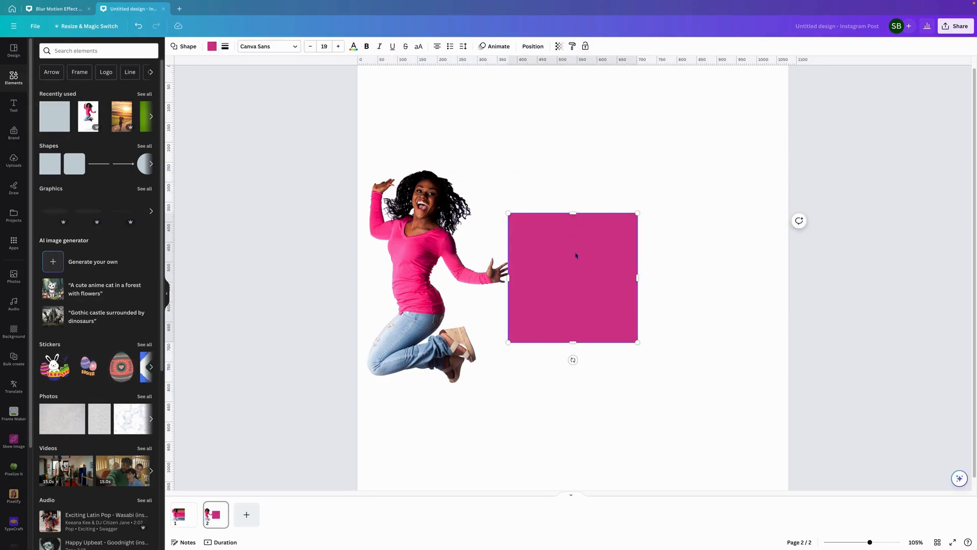
left_click_drag(589, 236, 467, 277)
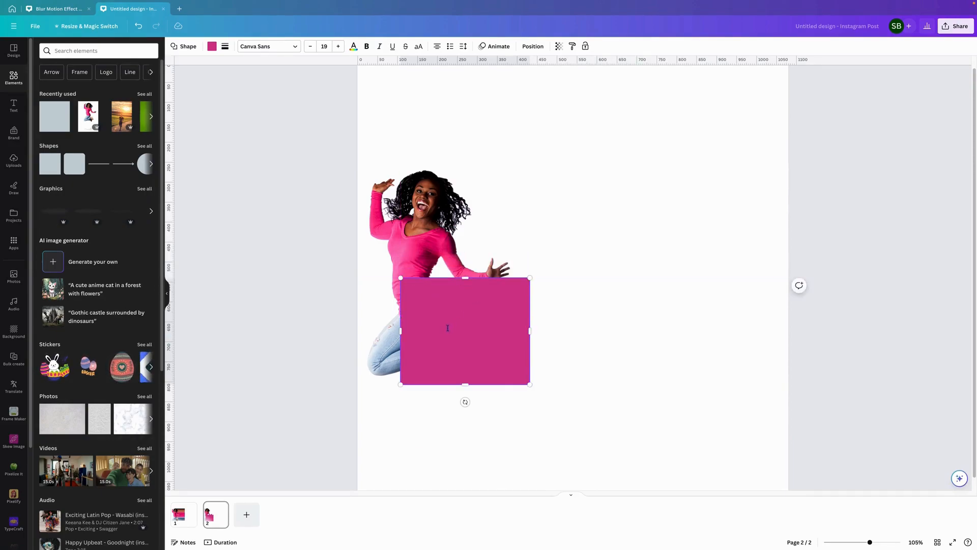
- Give the square on page 2 a gradient fill and move it sideways so it sits just beyond the woman's feet
left_click(597, 377)
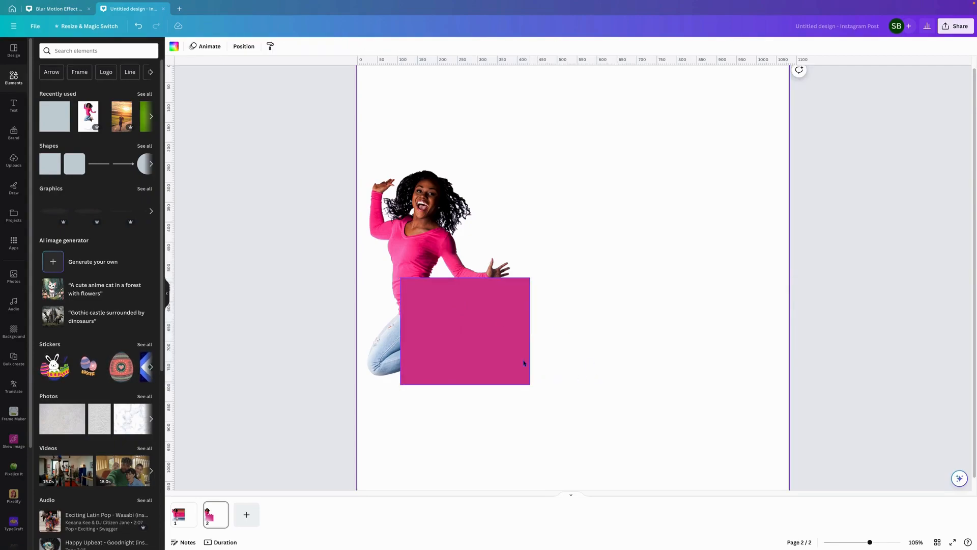
left_click(524, 362)
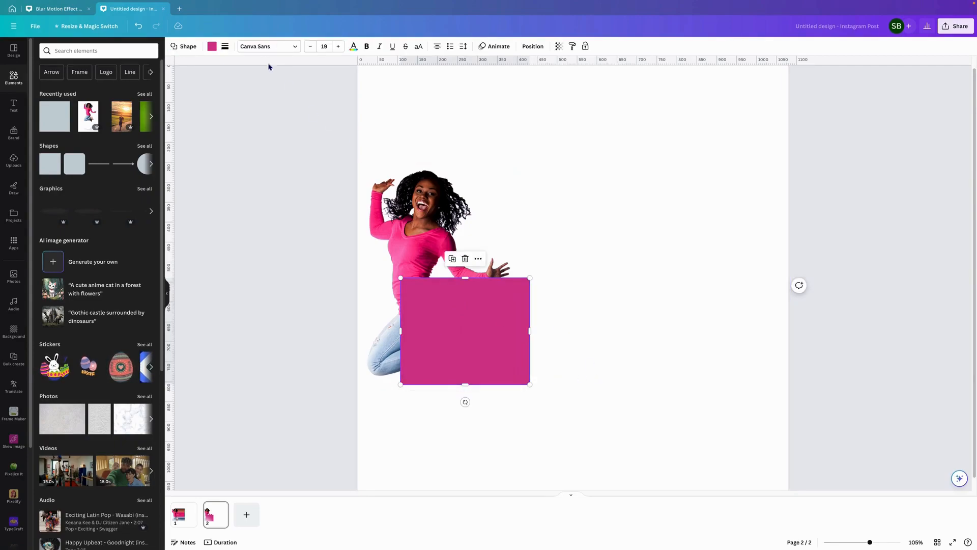
left_click(212, 47)
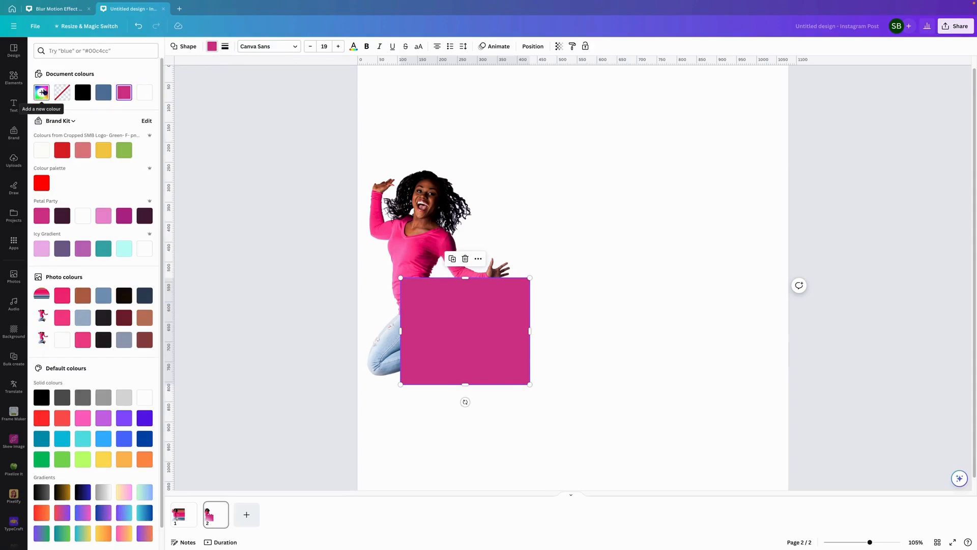
left_click(42, 92)
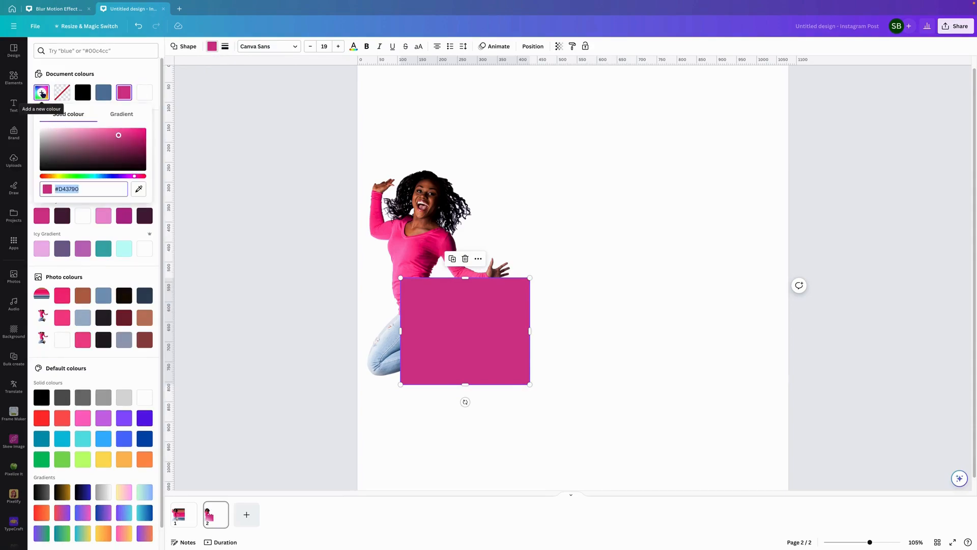
left_click(119, 114)
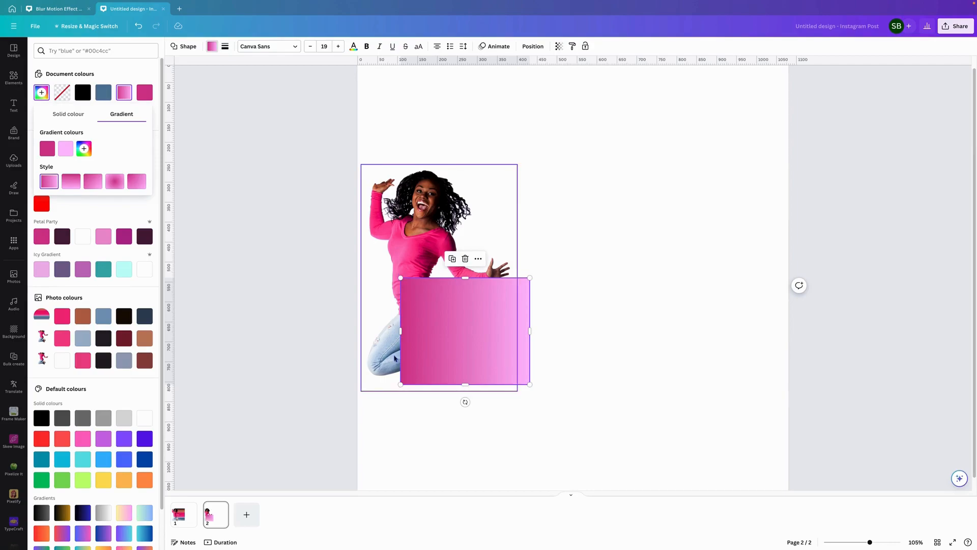
left_click_drag(432, 320, 509, 318)
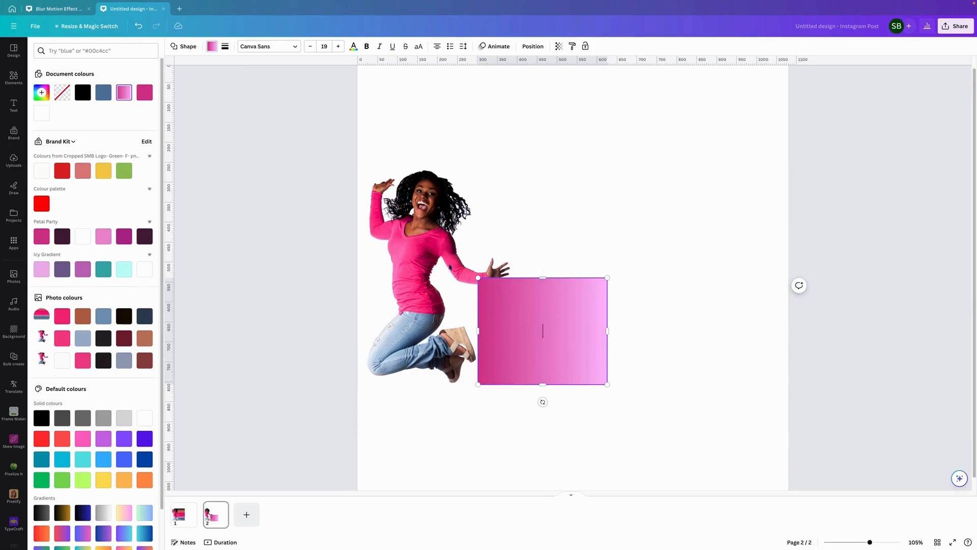
- Set the square's gradient style to a vertical linear blend with the dark pink at its upper edge
left_click(44, 93)
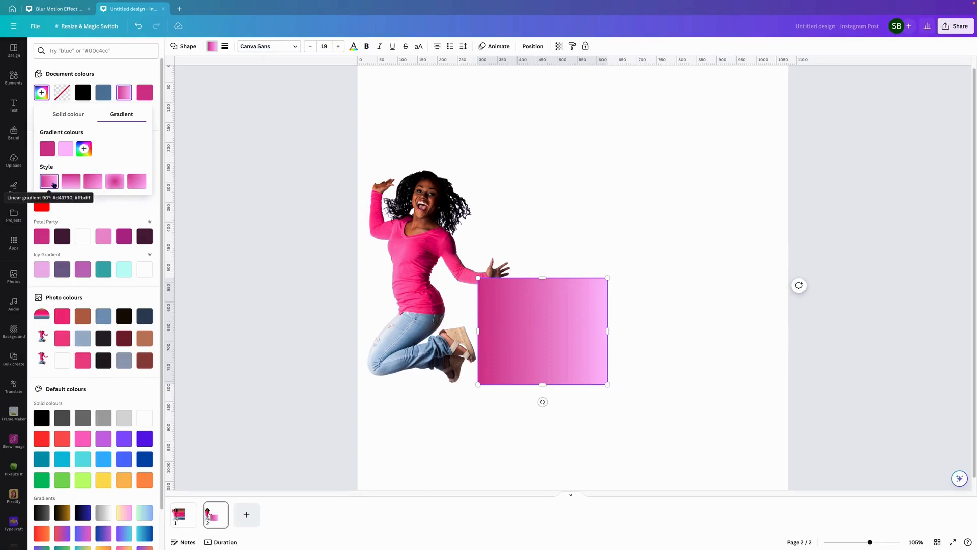
left_click(71, 183)
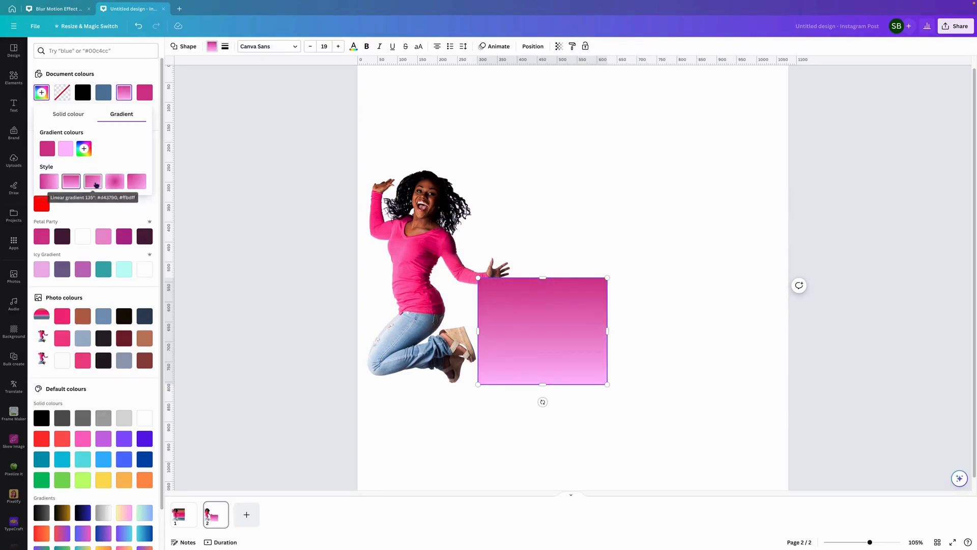
left_click(93, 183)
left_click(73, 185)
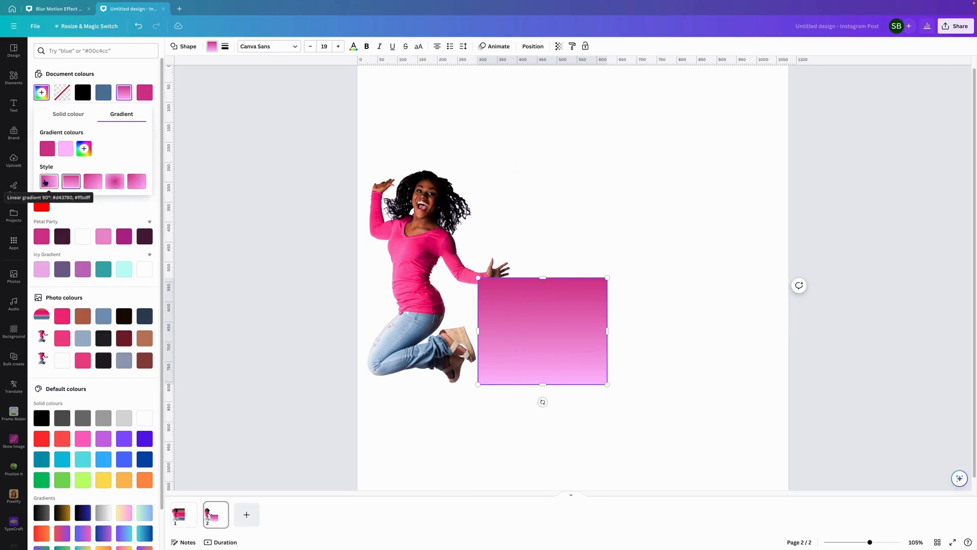
- Add a third gradient colour and set the middle one to #D33790, sampled from the first pink gradient colour
left_click(47, 151)
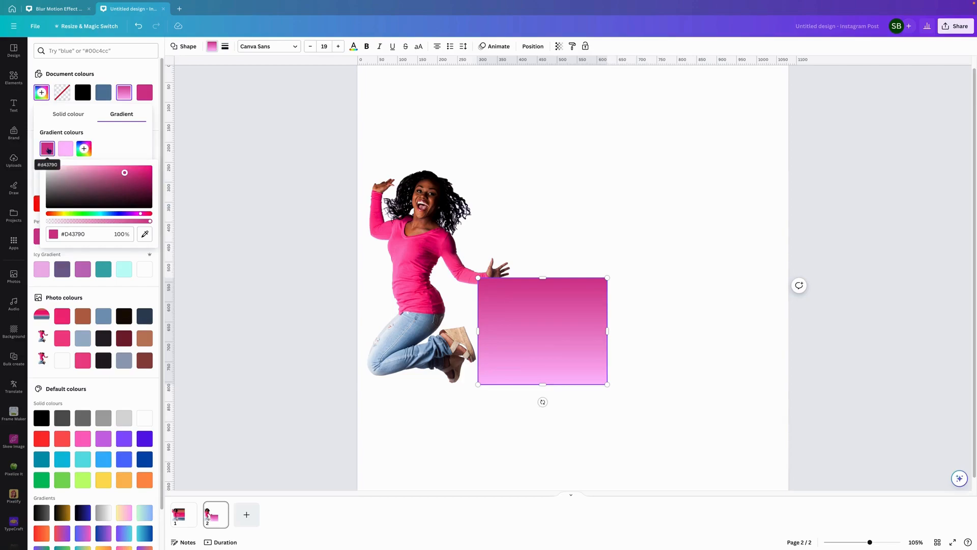
left_click(85, 148)
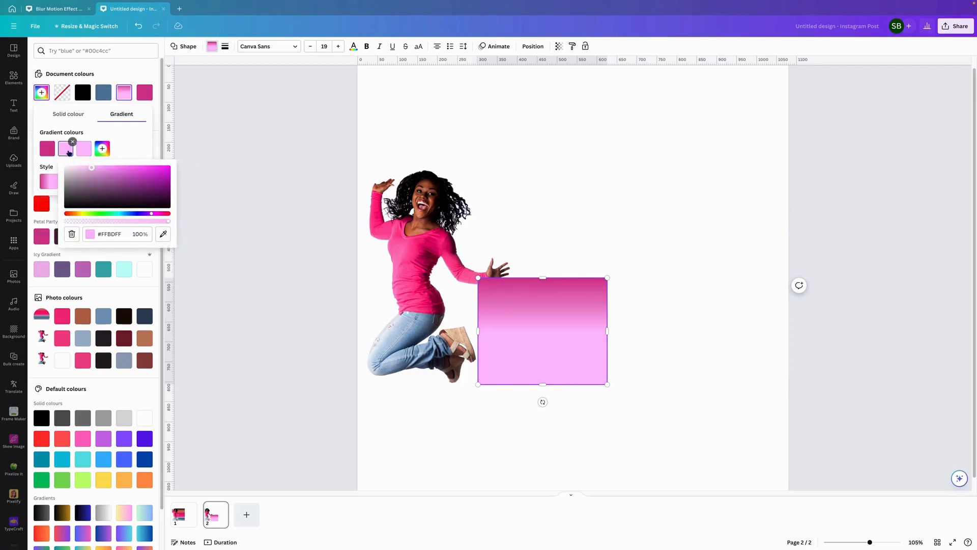
left_click(162, 234)
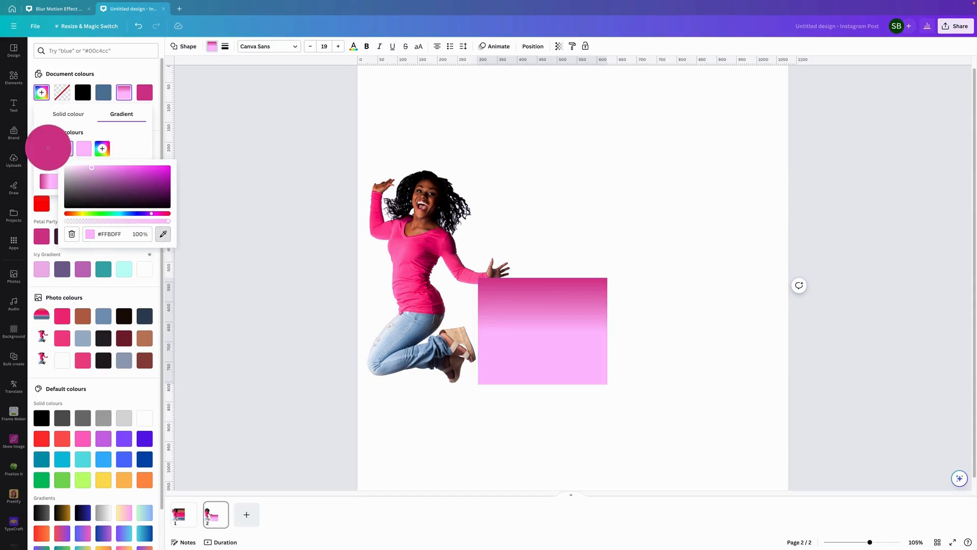
left_click(47, 148)
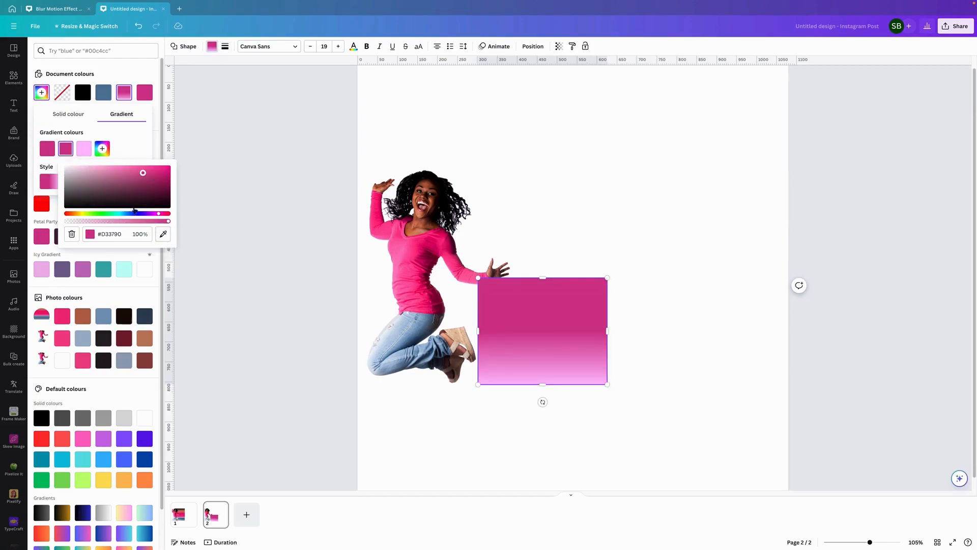
- Set the last gradient colour to blue #546C88, sampled from the woman's jeans, and add two more gradient colours in that same blue
left_click(84, 149)
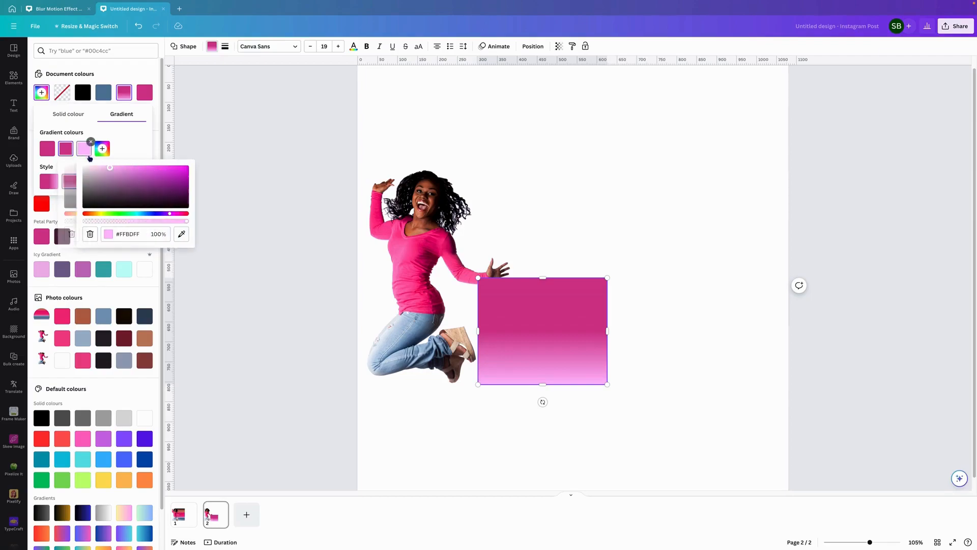
left_click(182, 234)
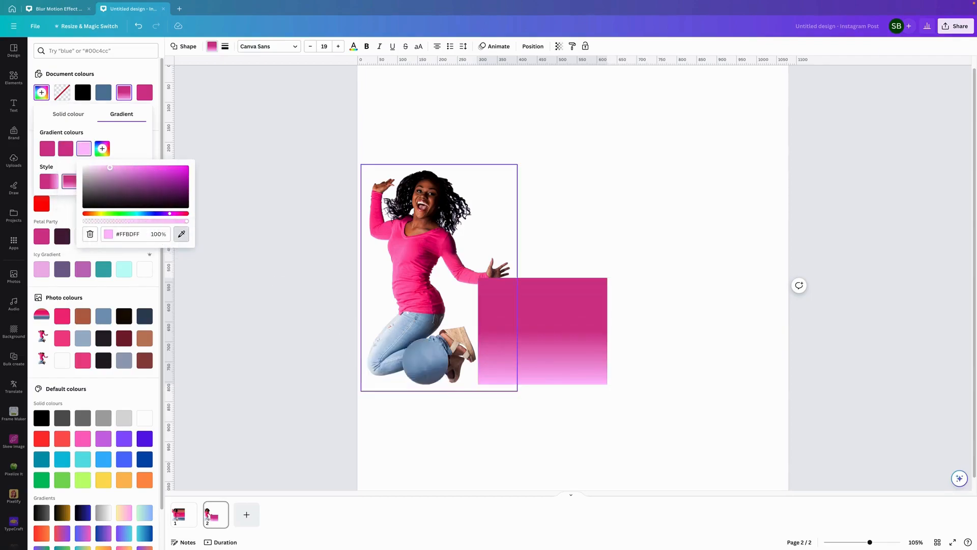
left_click(429, 325)
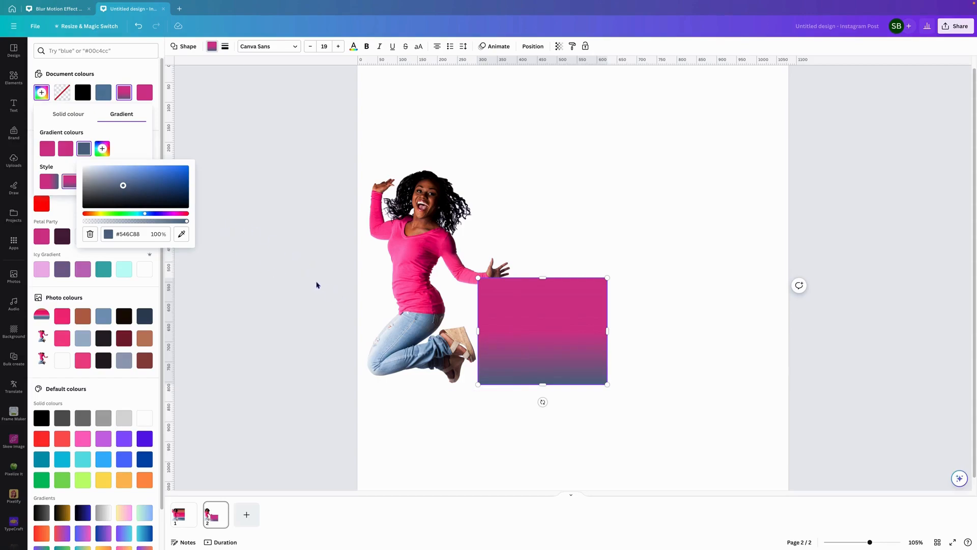
left_click(103, 149)
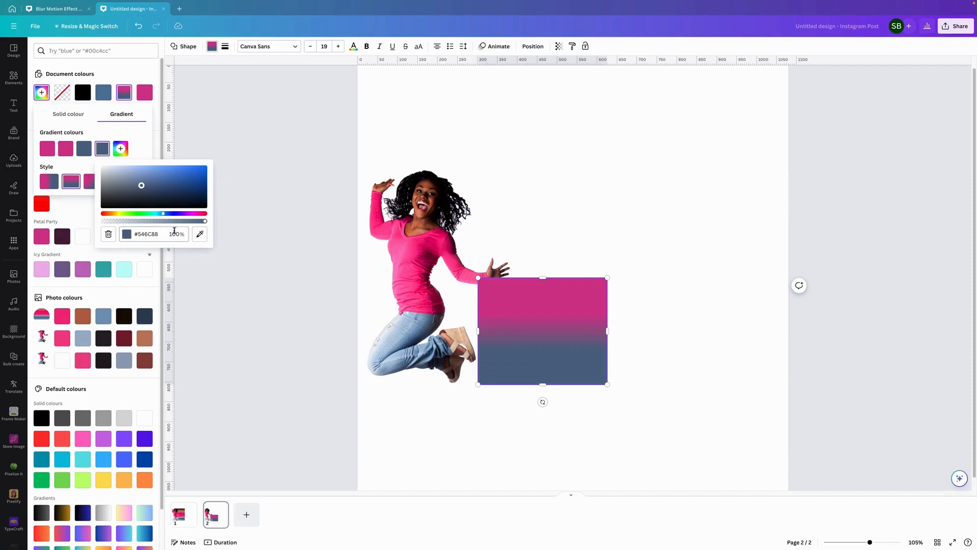
left_click(121, 149)
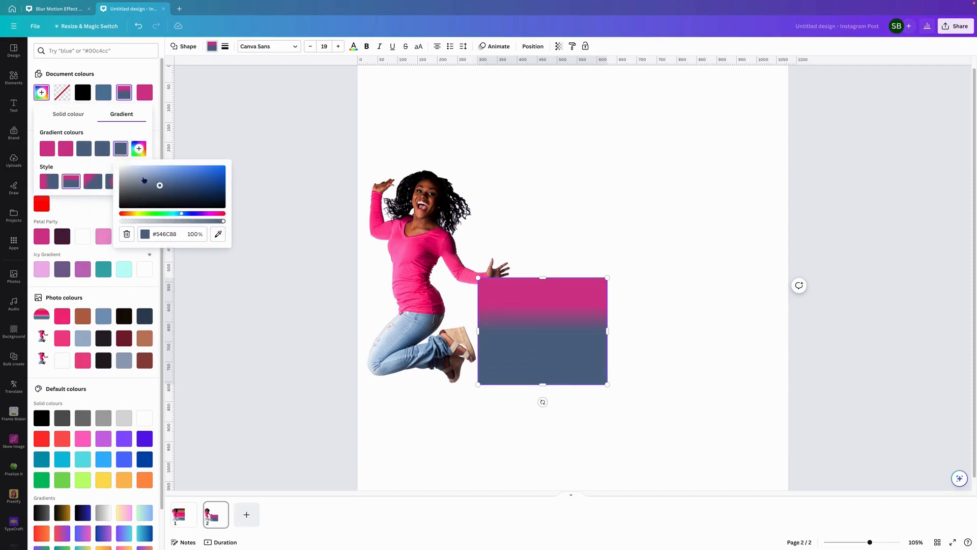
- Add a sixth gradient colour and set it to tan #D4AE93, sampled from the woman's shoe
left_click(138, 148)
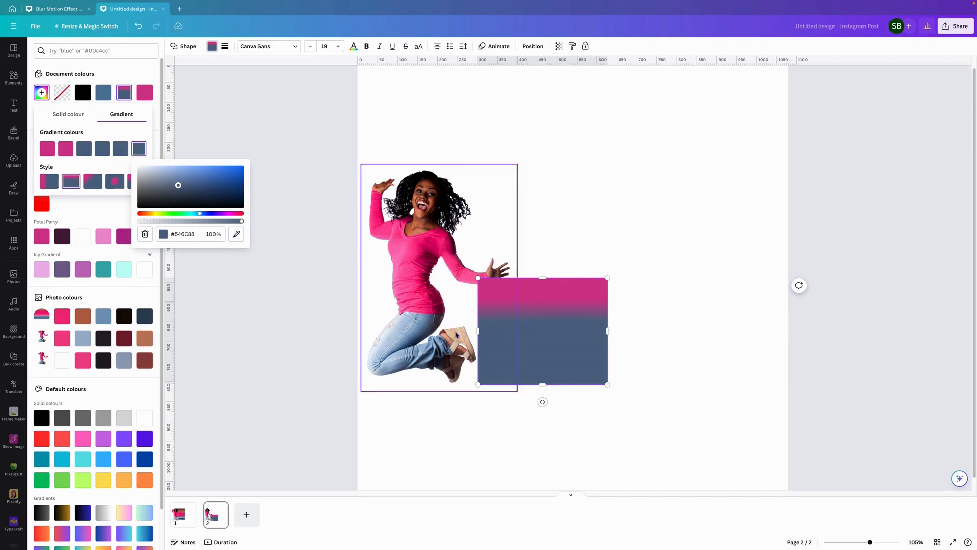
left_click(143, 140)
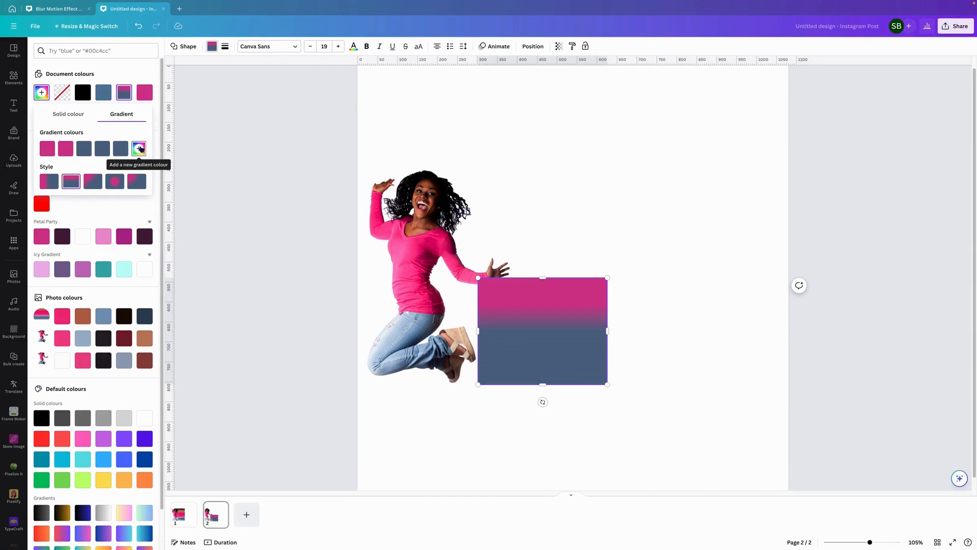
left_click(140, 149)
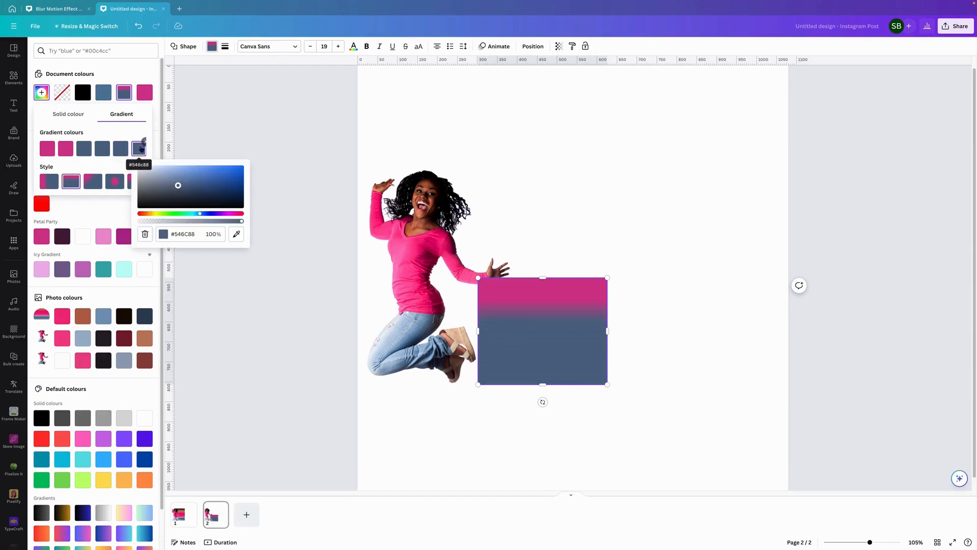
left_click(237, 234)
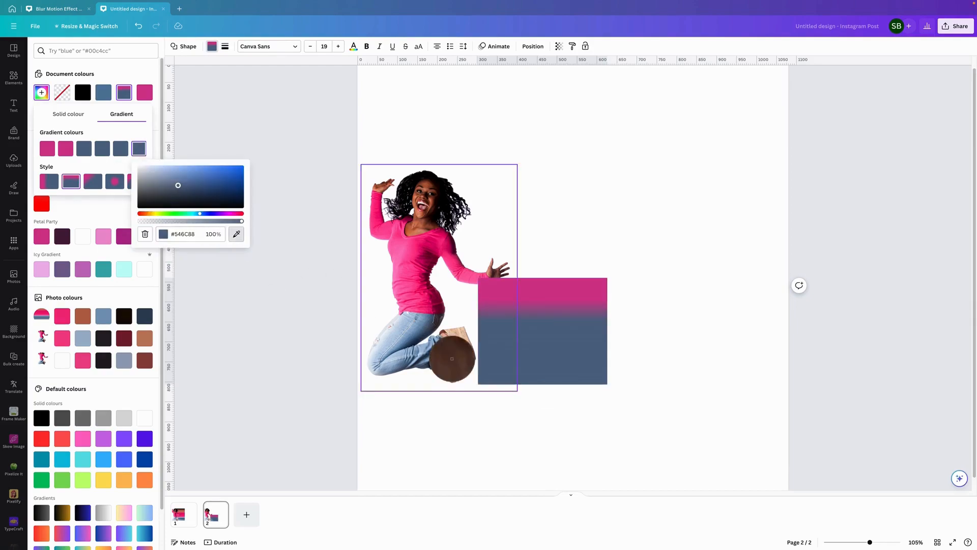
left_click(461, 337)
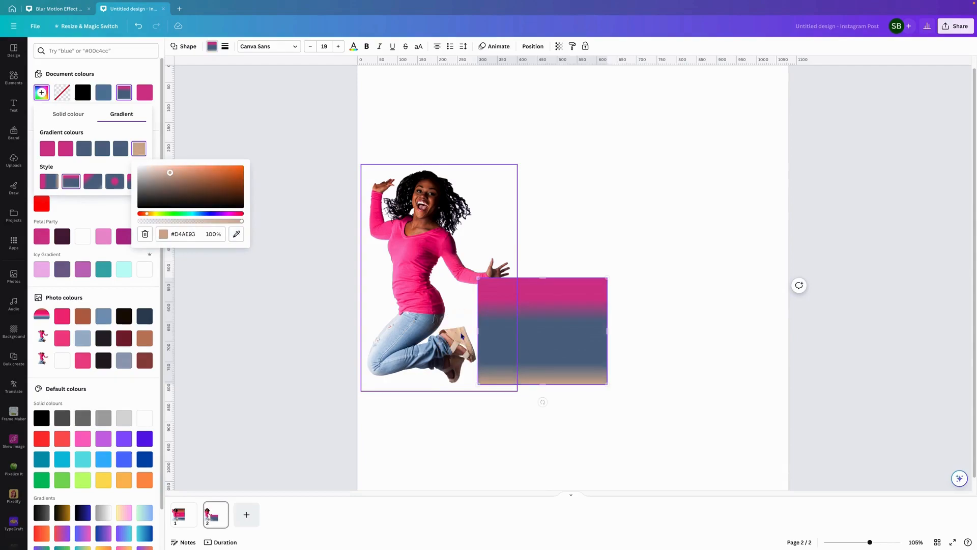
- Reorder the gradient colours so the tan follows directly after the first blue
left_click(138, 148)
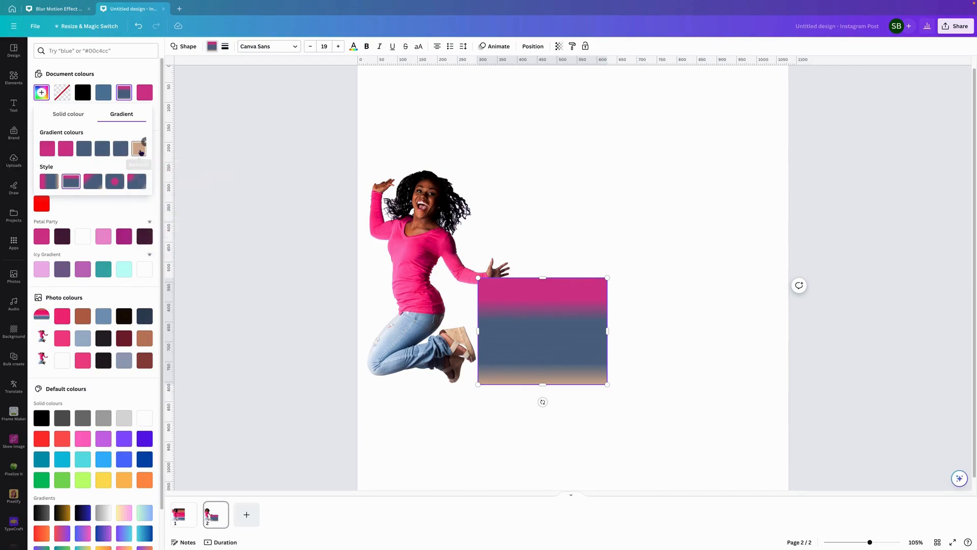
left_click_drag(117, 150, 81, 151)
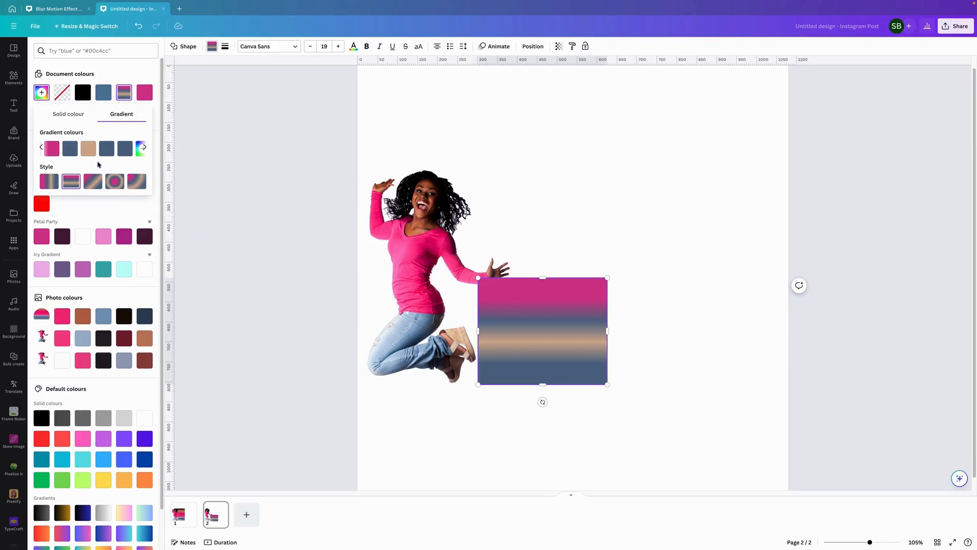
mouse_move(90, 153)
left_mouse_down()
mouse_move(62, 150)
mouse_move(105, 151)
mouse_move(96, 153)
left_mouse_up()
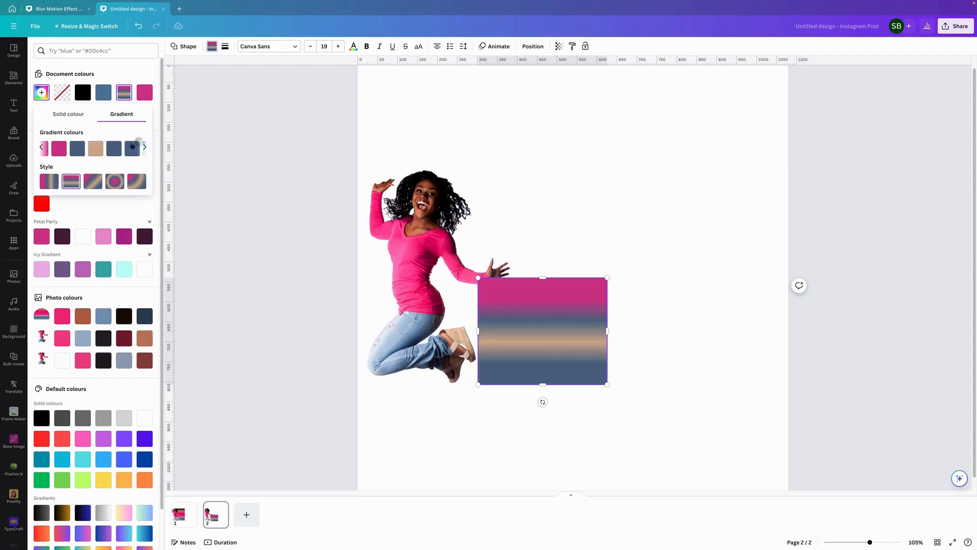
- Change the blue after the tan to #D4AF93, sampled from the tan colour, and move the last blue ahead of both tans
left_click(114, 150)
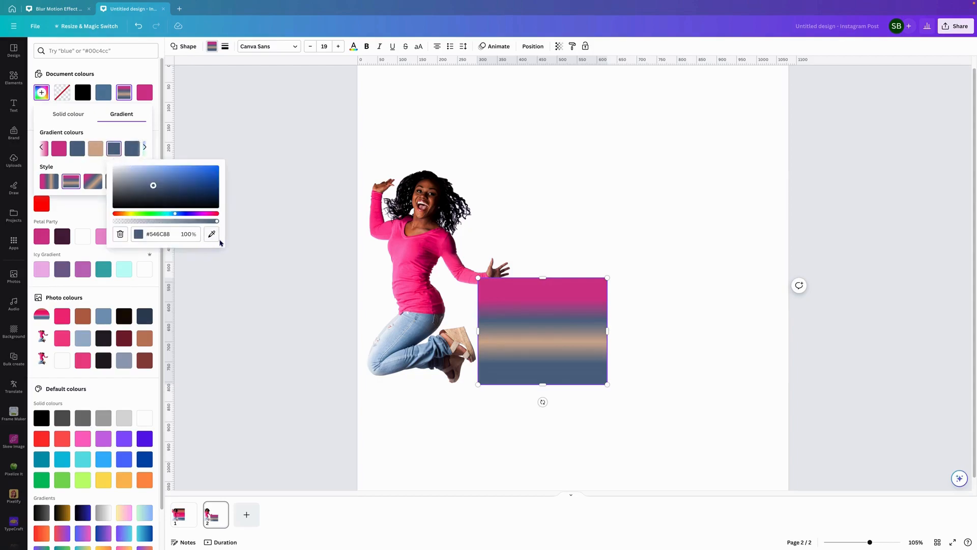
left_click(211, 234)
left_click(96, 145)
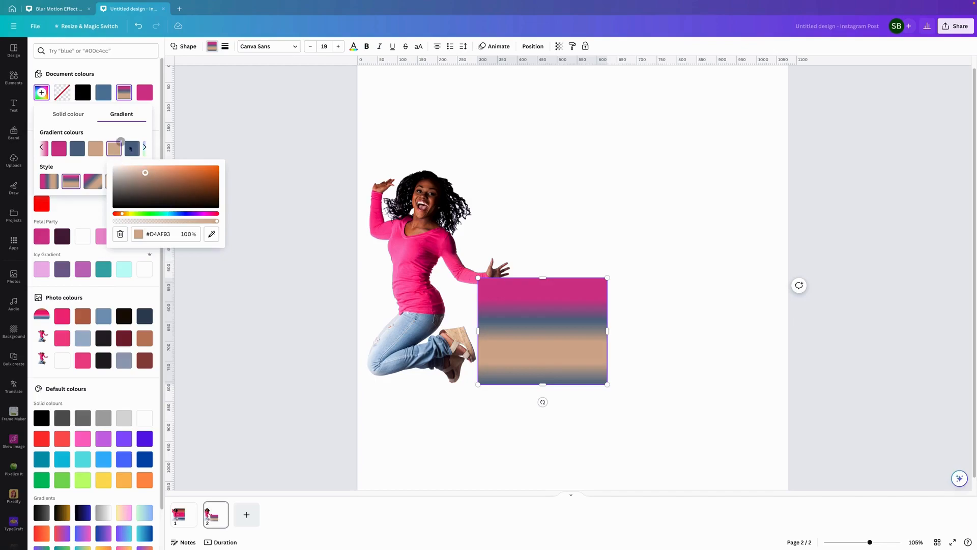
left_click_drag(134, 151, 75, 150)
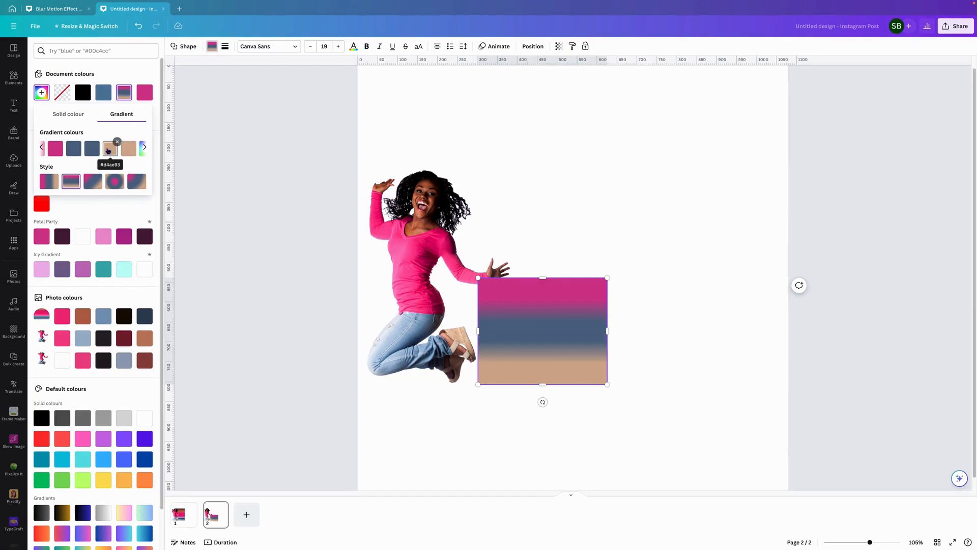
- Add a seventh gradient colour, set it to white #FEFFFE sampled beside the woman's shoe, and place it between the tan colours
left_click(144, 147)
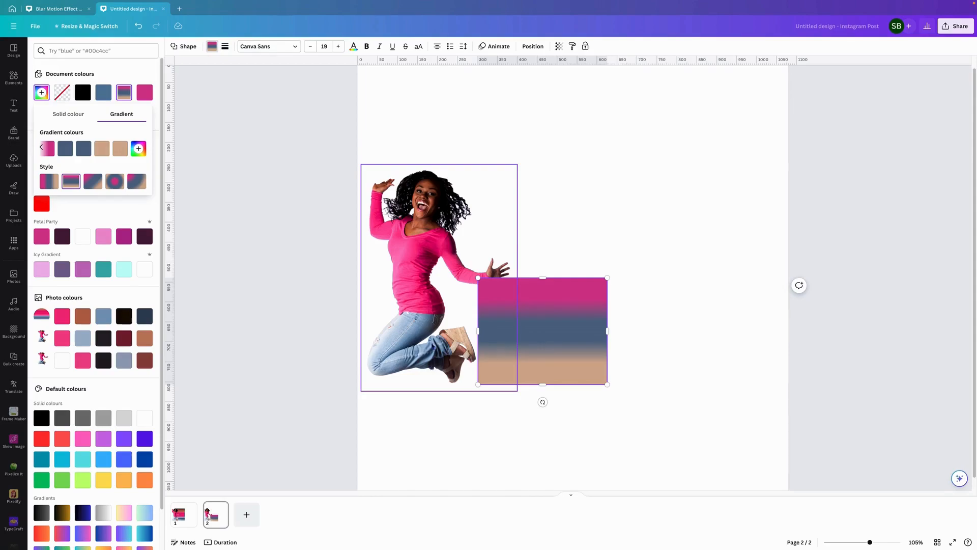
mouse_move(126, 155)
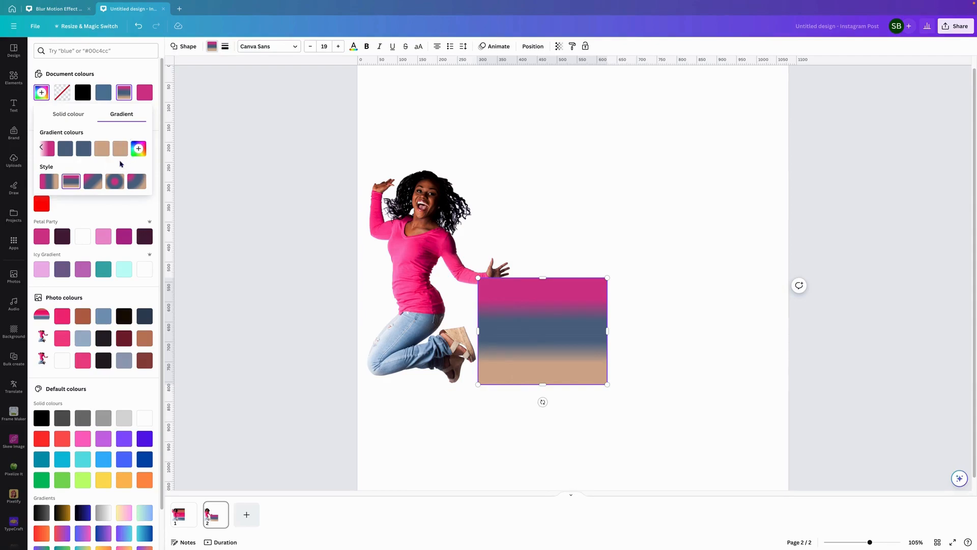
left_click(138, 149)
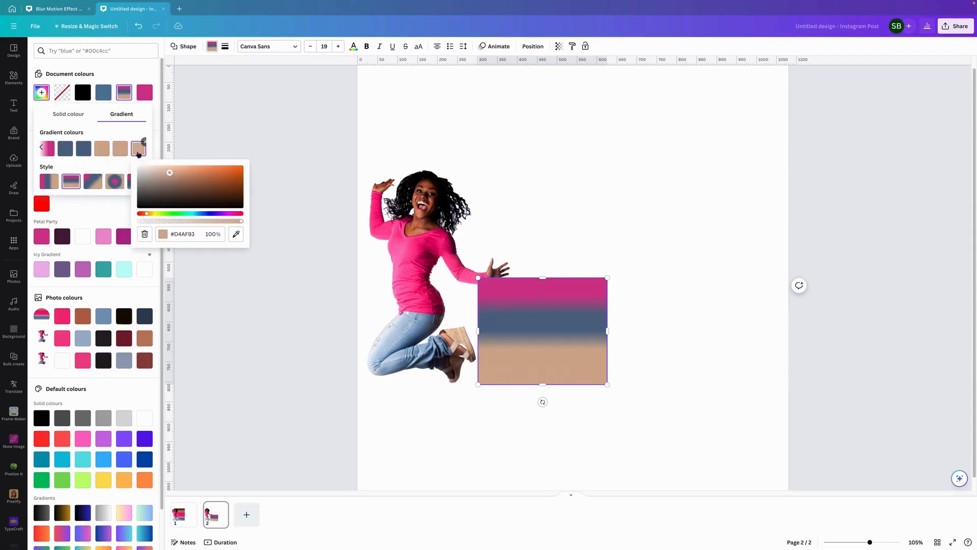
left_click(241, 235)
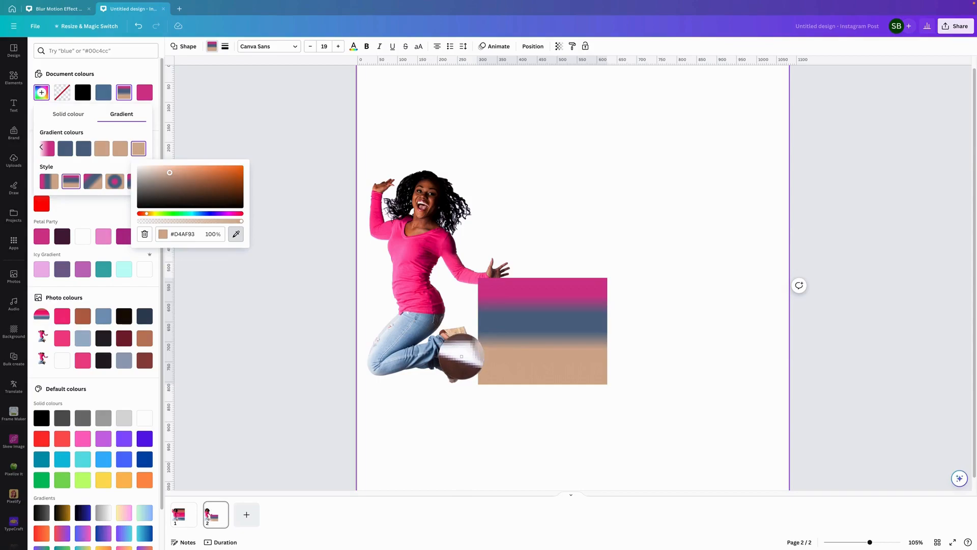
left_click(461, 356)
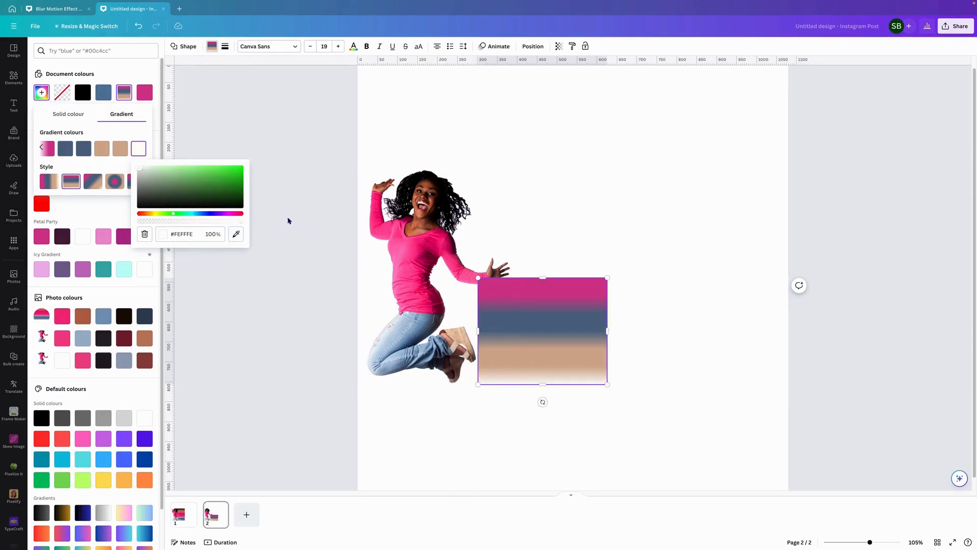
left_click(137, 134)
left_click_drag(139, 148, 113, 153)
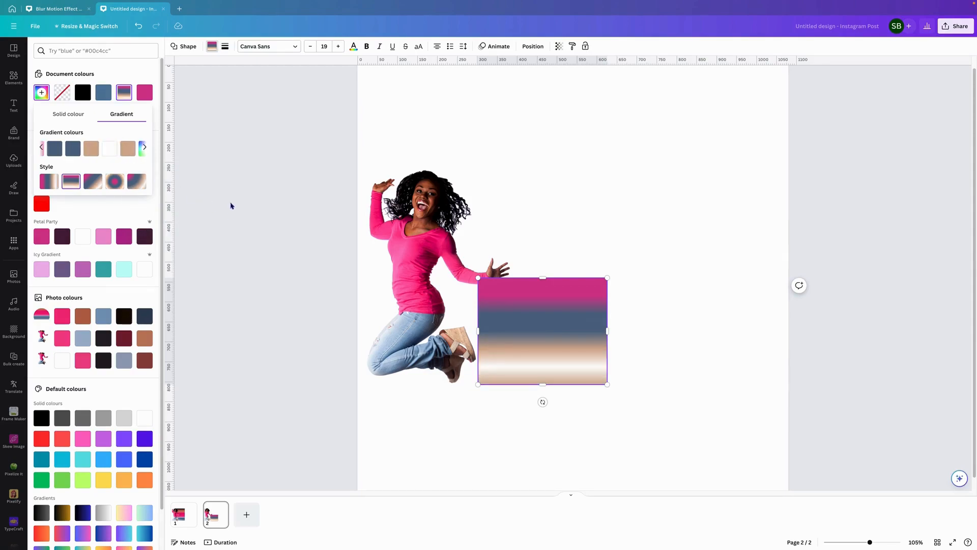
- Move the white gradient colour ahead of both tans so it directly follows the blues
mouse_move(114, 152)
left_click_drag(114, 152, 91, 149)
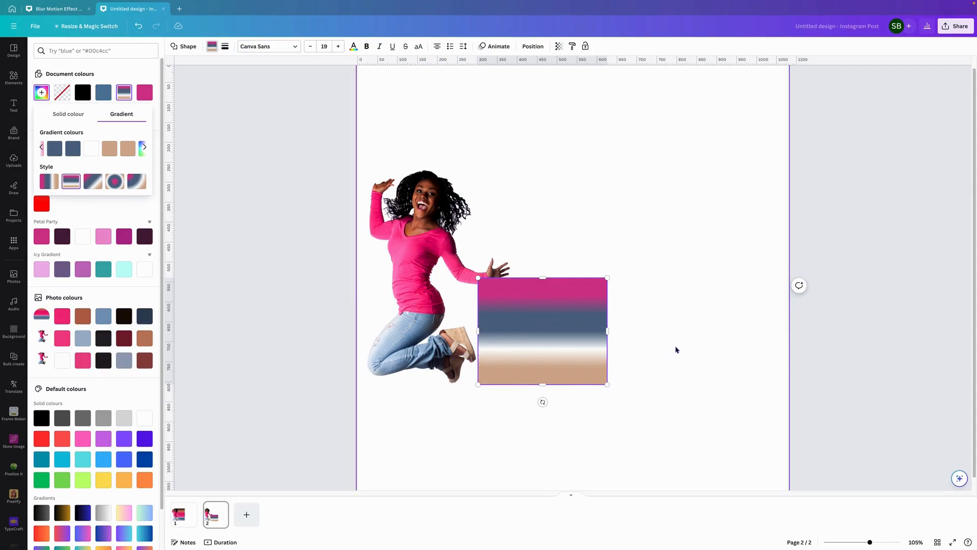
left_click(619, 351)
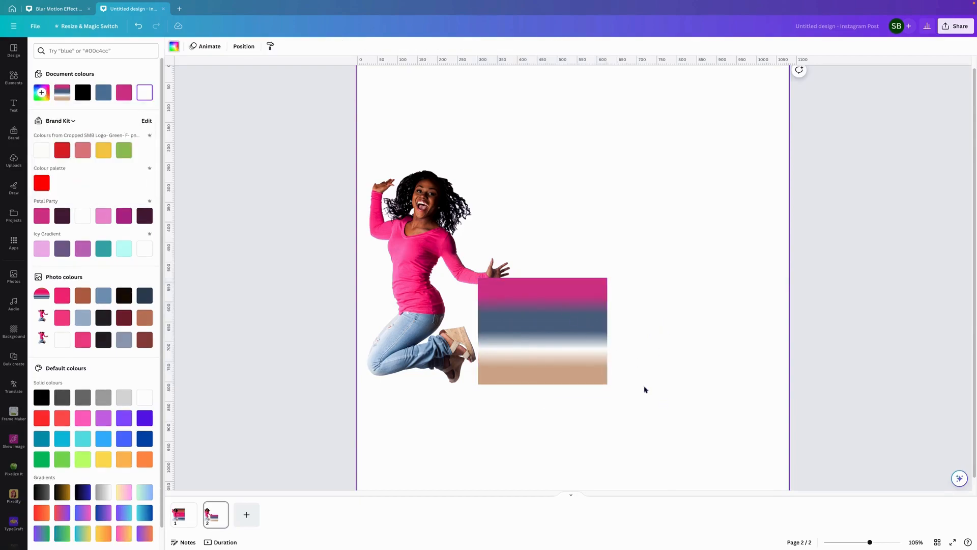
- Duplicate the gradient square, rotate the copy 180° and align it directly above the original with the pink edges touching
left_click(584, 296)
left_click(529, 258)
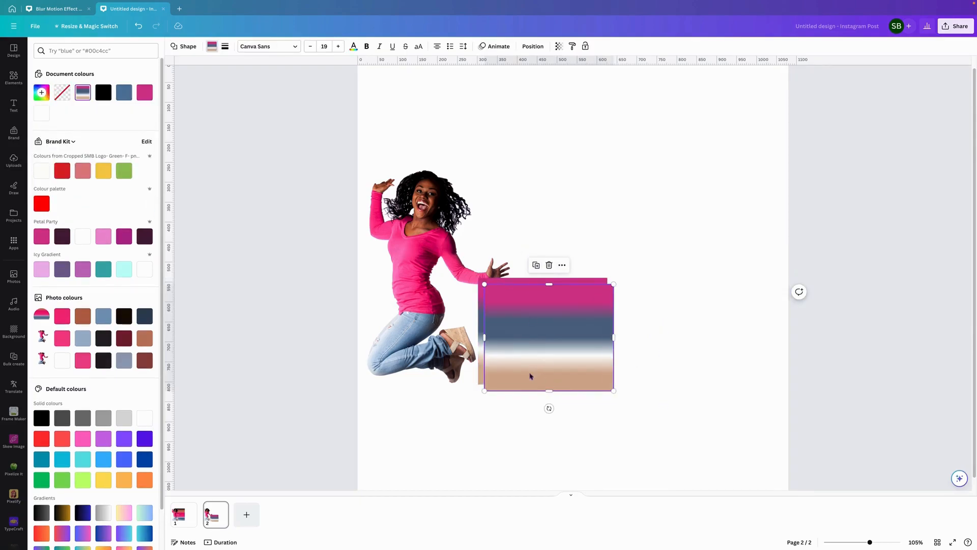
left_click_drag(548, 409, 548, 290)
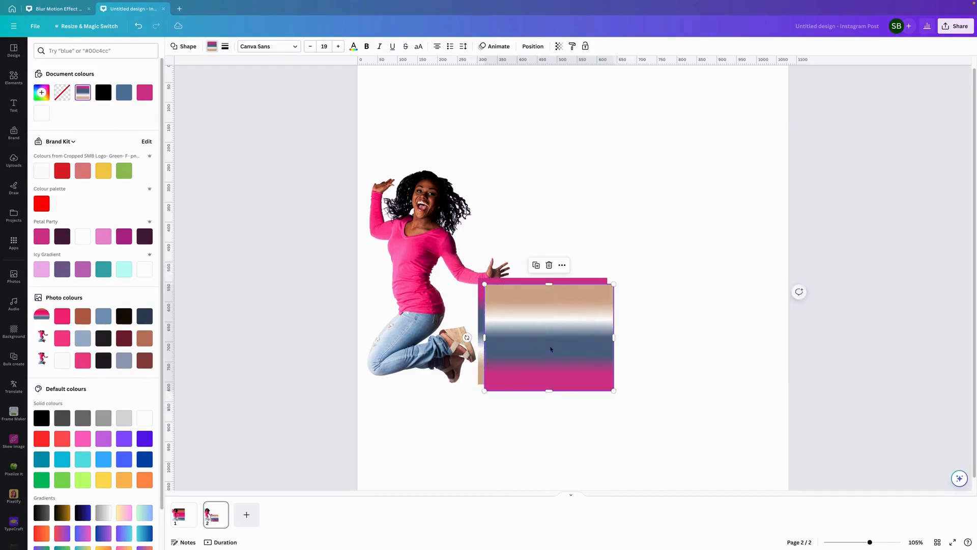
left_click_drag(550, 330, 546, 234)
left_click(678, 268)
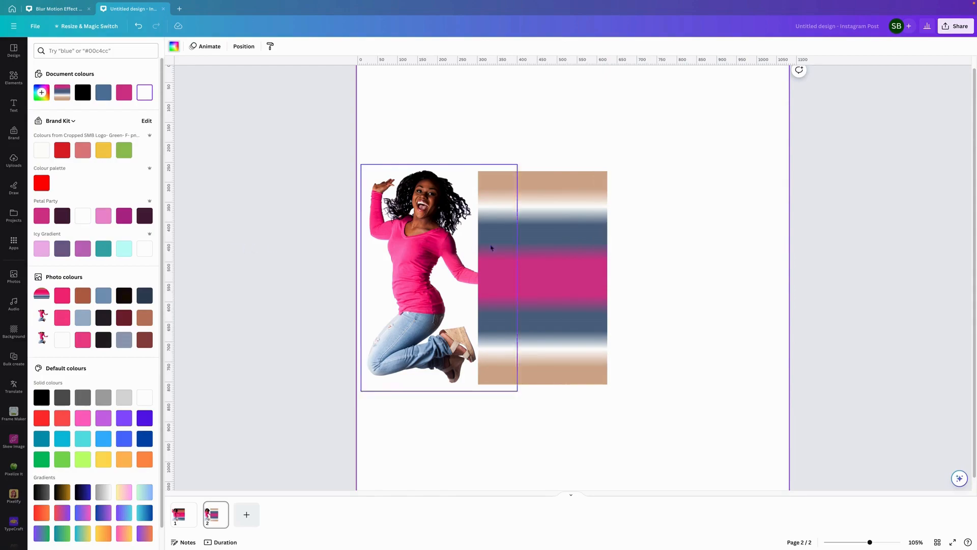
- Change the upper square's two blue gradient colours to pink #D23790 and #D03790, sampled from the neighbouring pinks
left_click(549, 247)
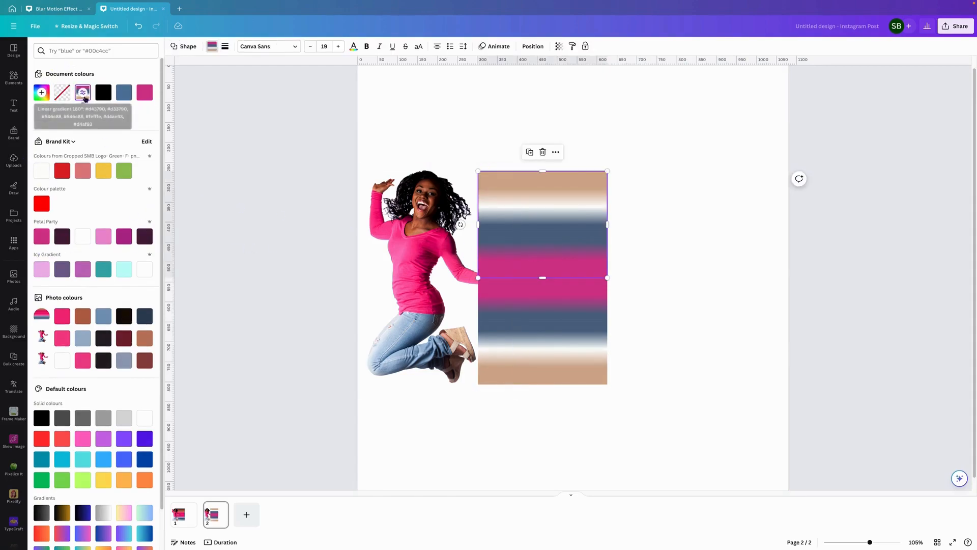
left_click(83, 93)
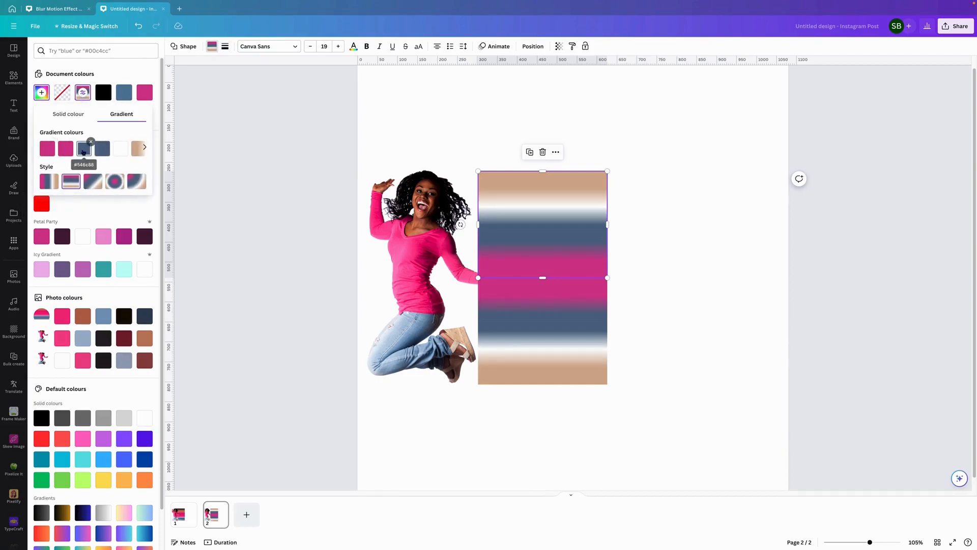
left_click(84, 152)
left_click(184, 236)
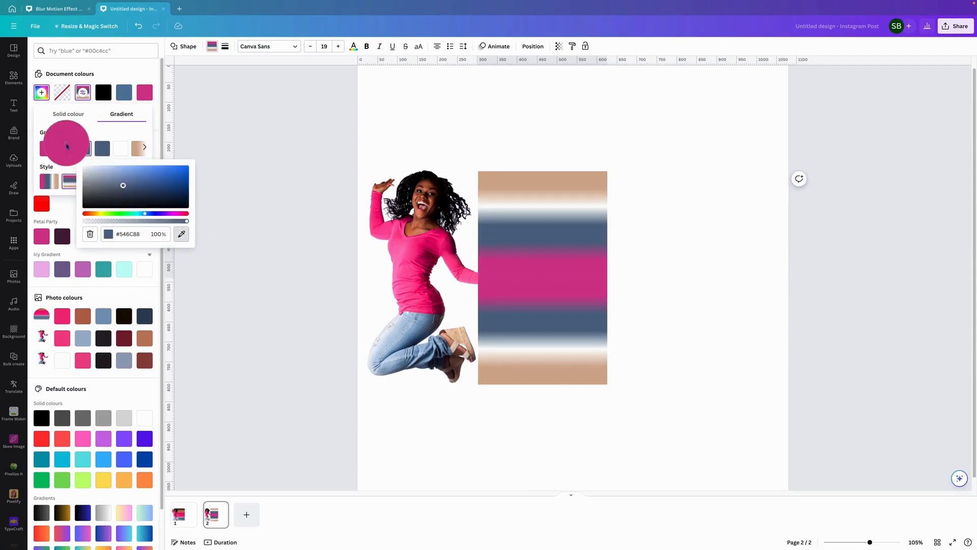
left_click(66, 146)
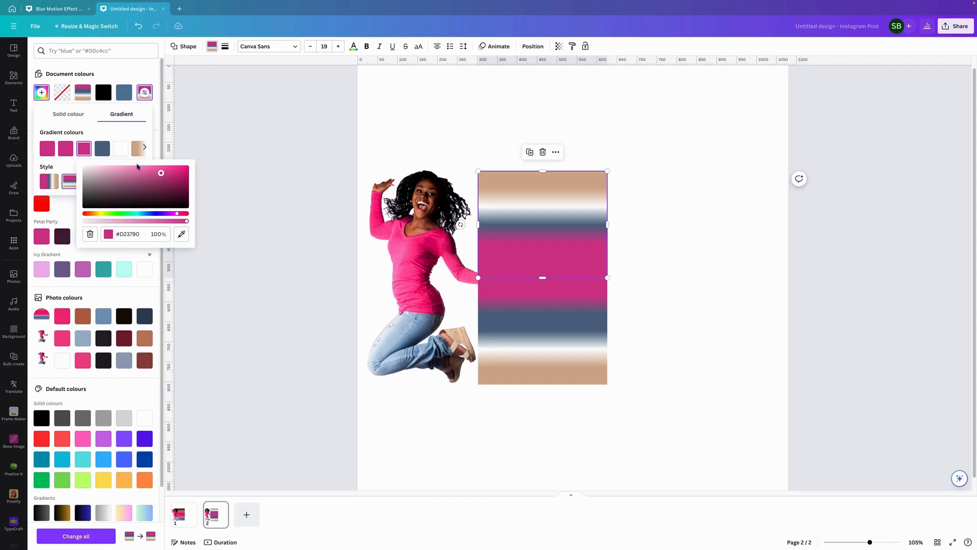
left_click(181, 233)
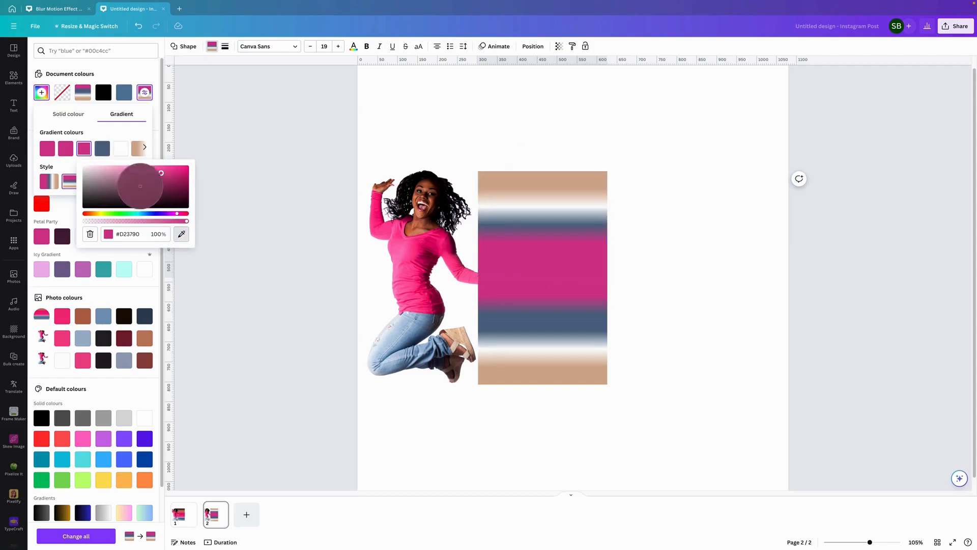
left_click(84, 144)
left_click(102, 149)
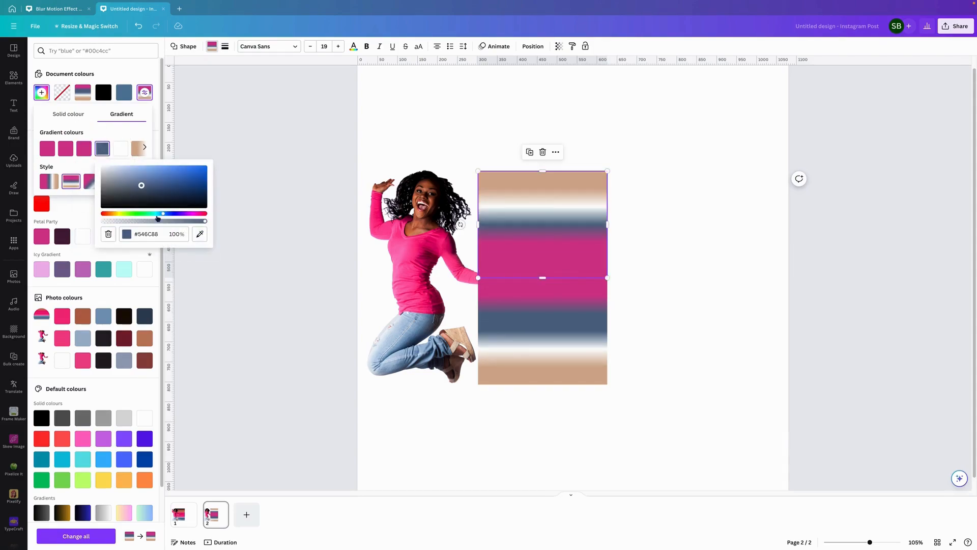
left_click(200, 234)
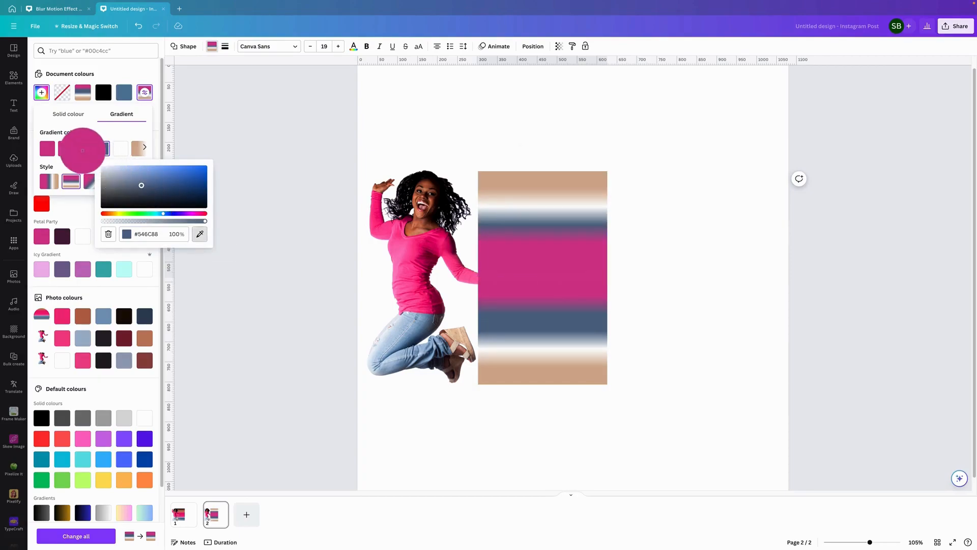
left_click(84, 152)
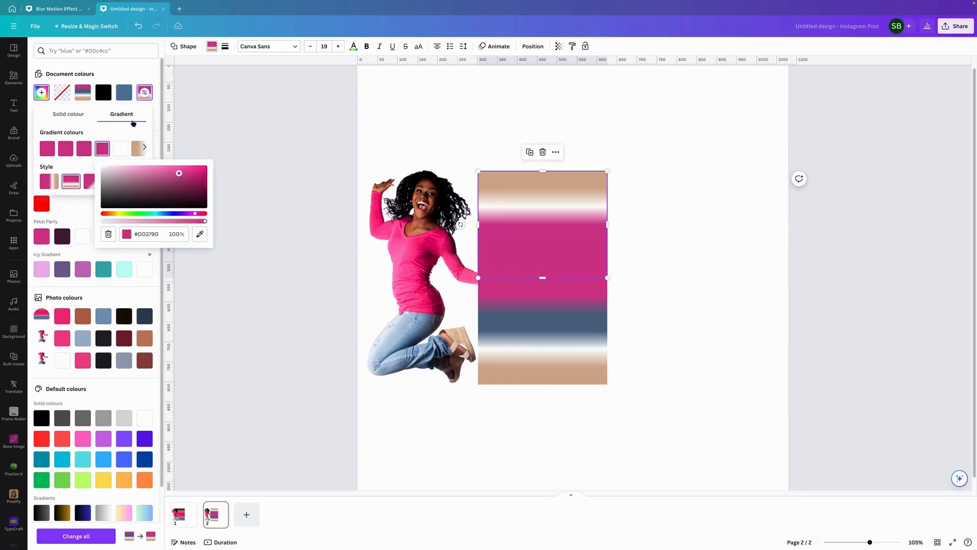
- Set the upper square's white gradient colour to black #000000 and match the first tan to it by sampling that black
left_click(120, 149)
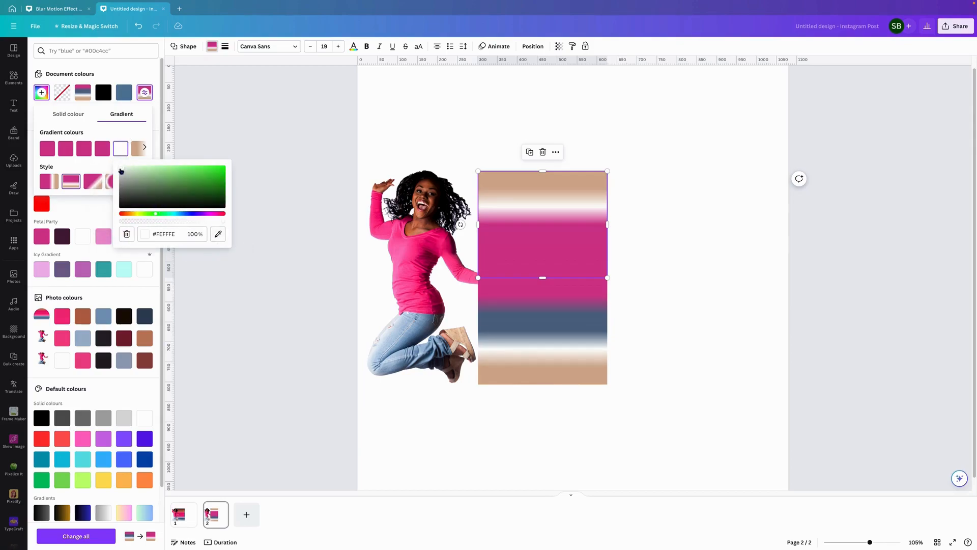
left_click_drag(121, 171, 109, 219)
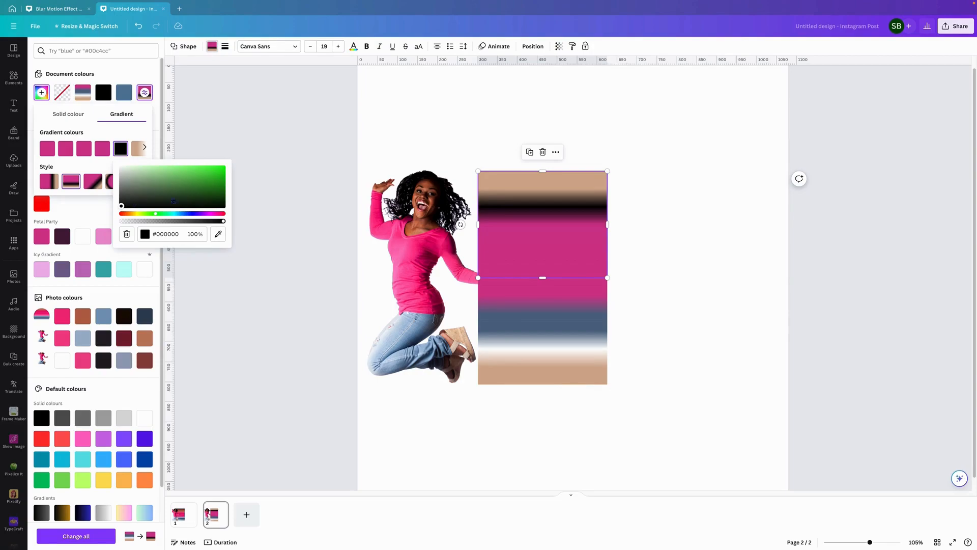
left_click(139, 149)
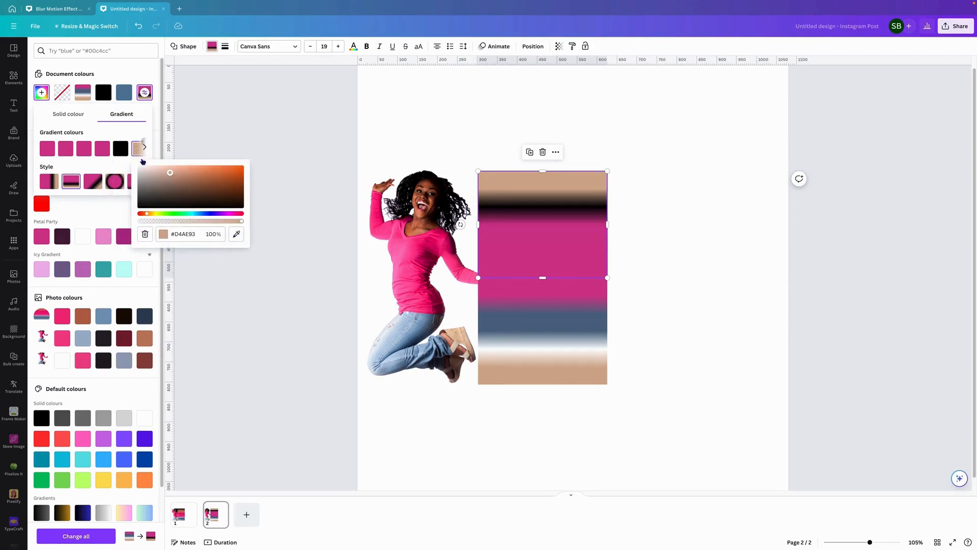
left_click(236, 234)
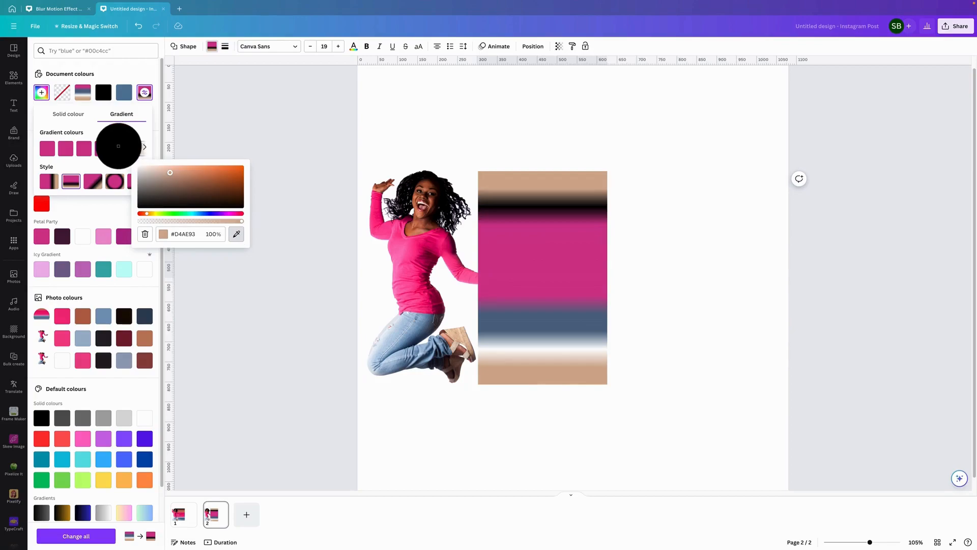
left_click(118, 146)
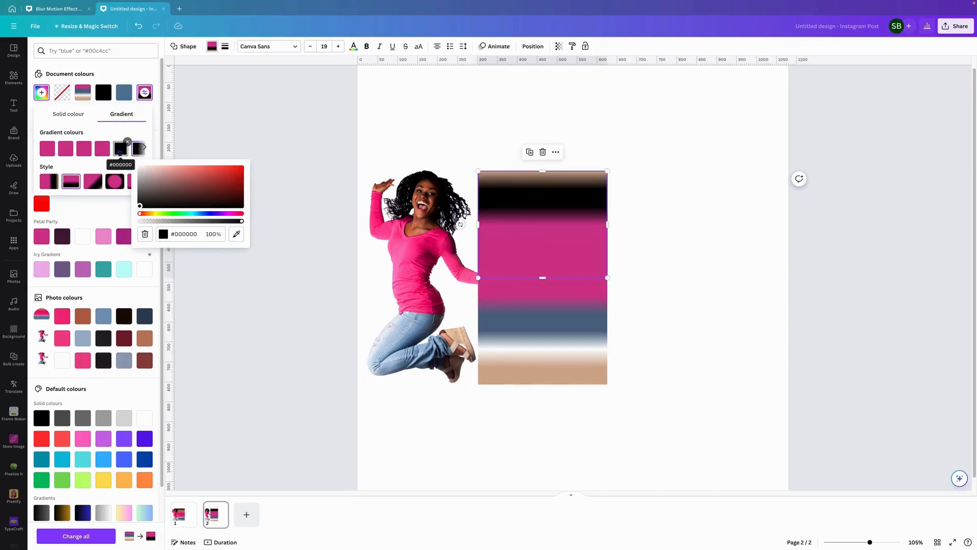
- Change the last tan of the upper square's gradient to black #000000, sampled from the neighbouring black
left_click(146, 149)
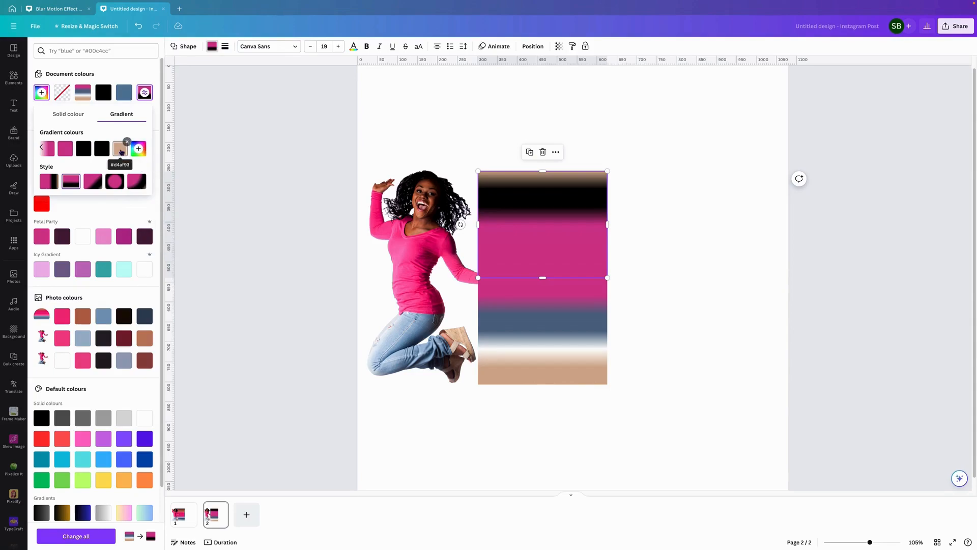
left_click(125, 150)
left_click(218, 234)
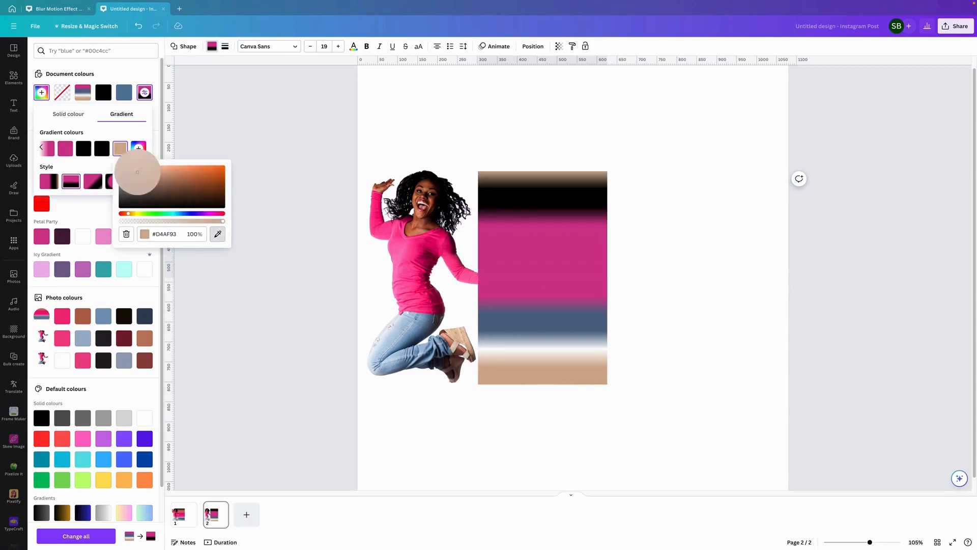
left_click(101, 151)
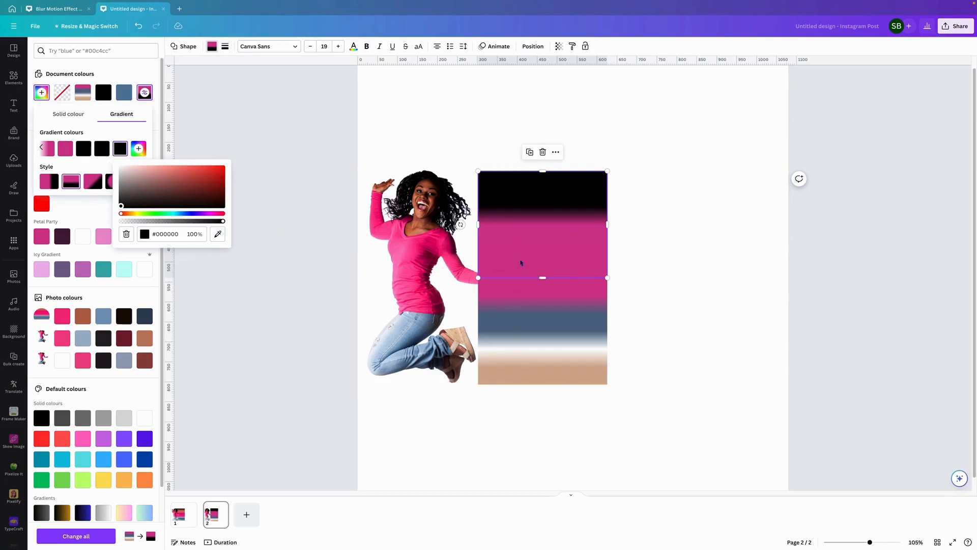
- Select both gradient squares and move them together to the left until they overlap the right half of the woman
left_click(667, 258)
left_click_drag(582, 148, 586, 411)
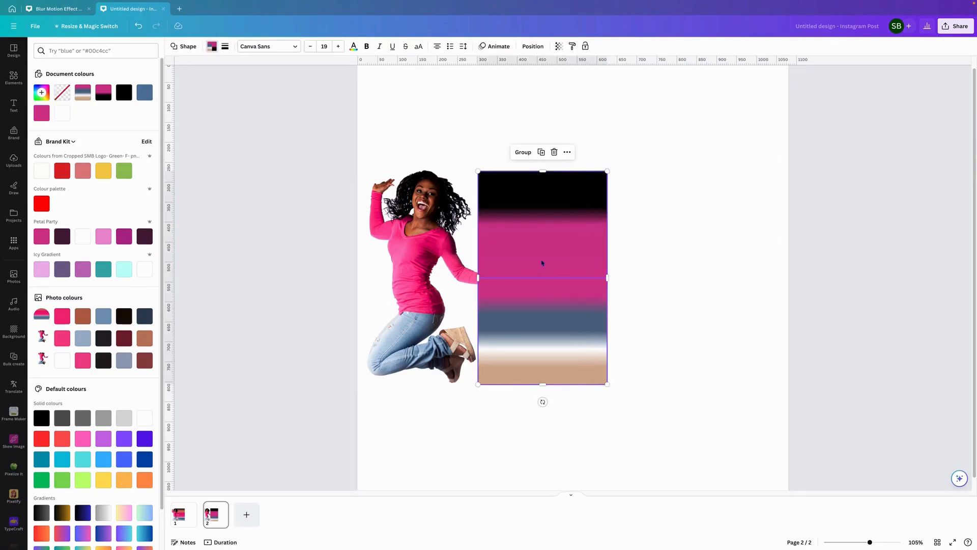
left_click_drag(541, 263, 487, 257)
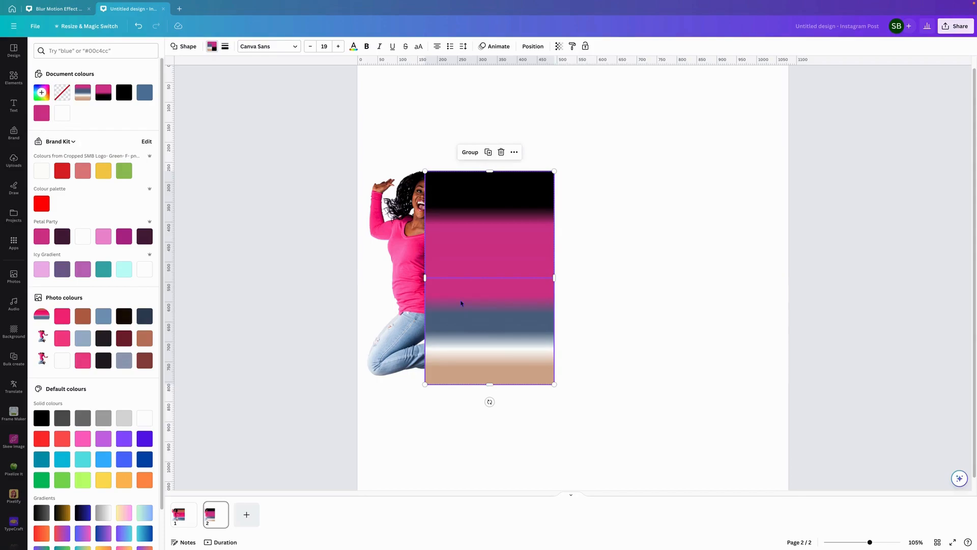
- Add an eighth colour to the lower square's gradient and place a tan between the pinks and the blues
left_click(506, 321)
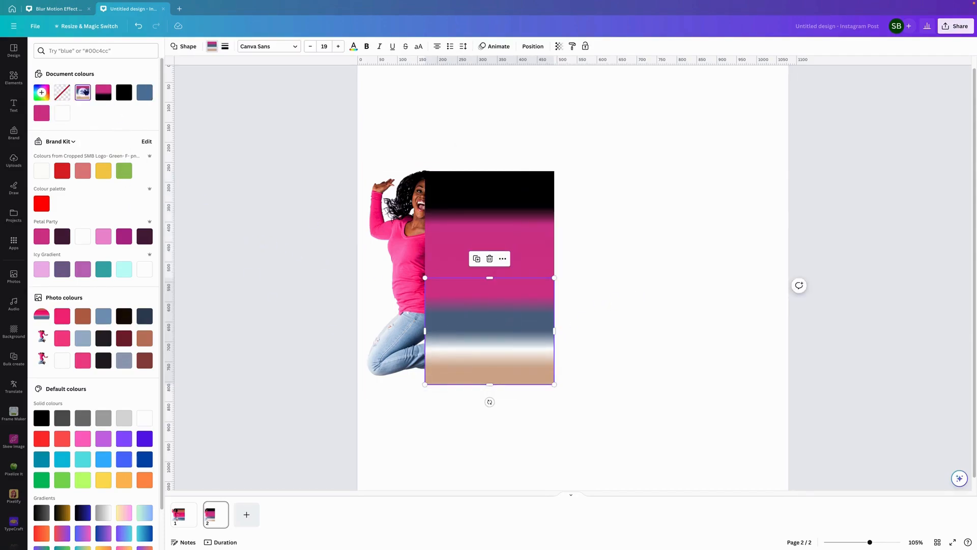
left_click(82, 92)
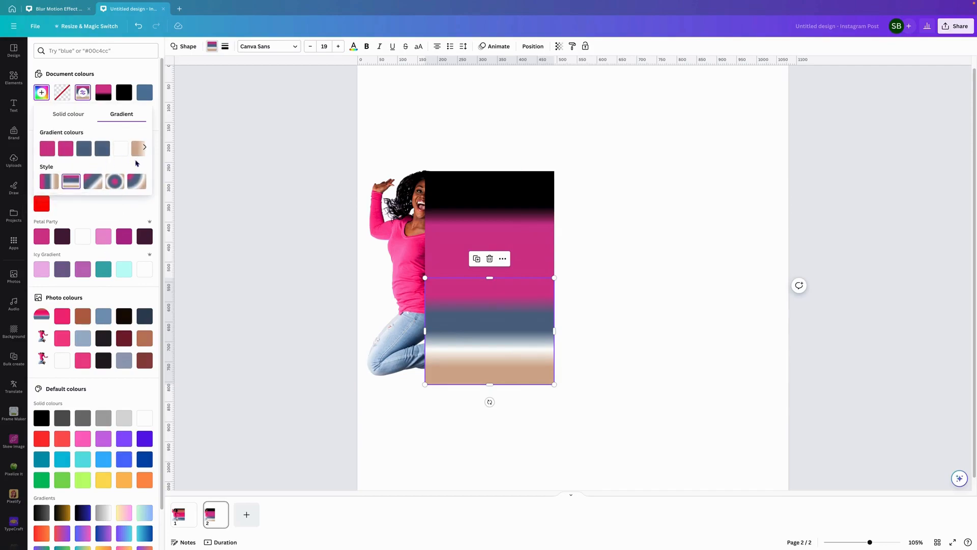
left_click(145, 148)
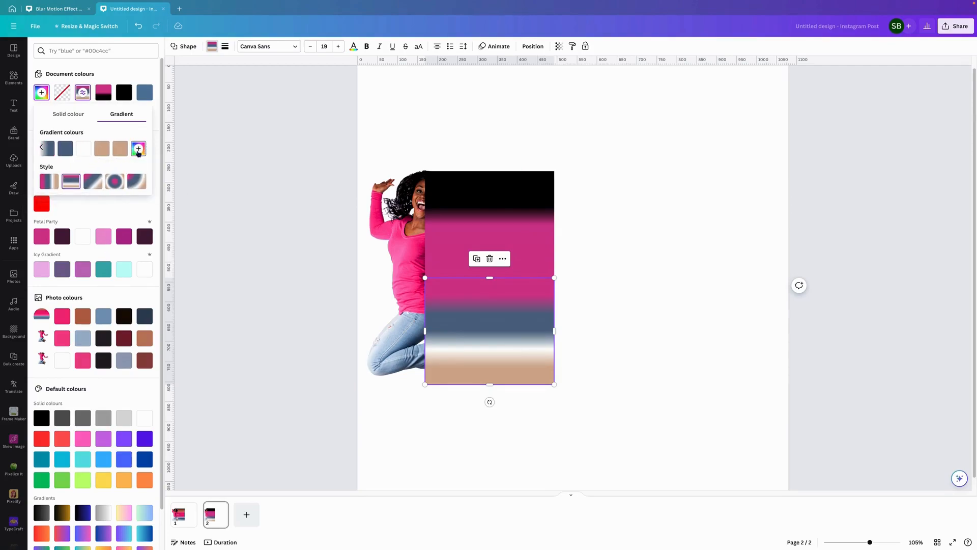
left_click(139, 148)
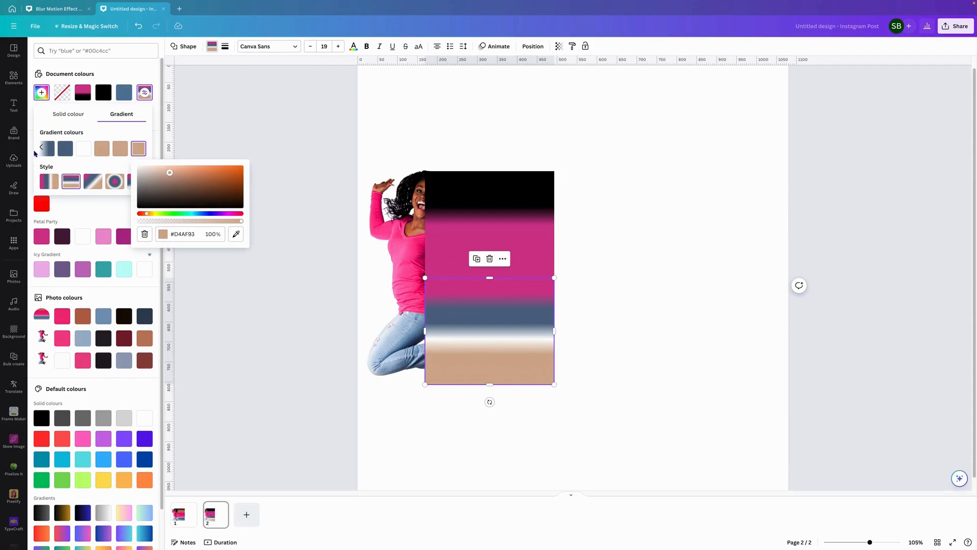
left_click_drag(122, 146, 77, 156)
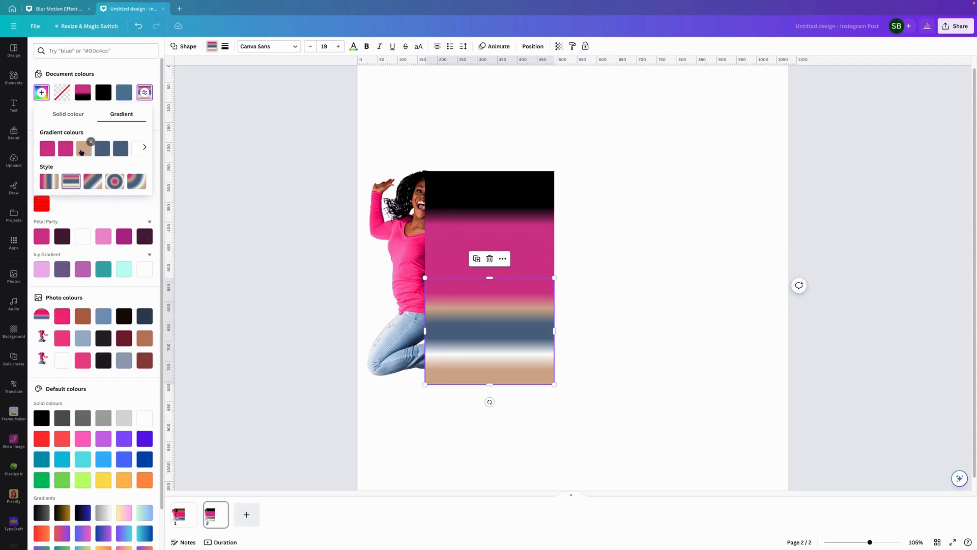
- Change the tan between the pinks and blues to pink #D23790, sampled from the neighbouring pink
left_click(81, 152)
left_click(181, 234)
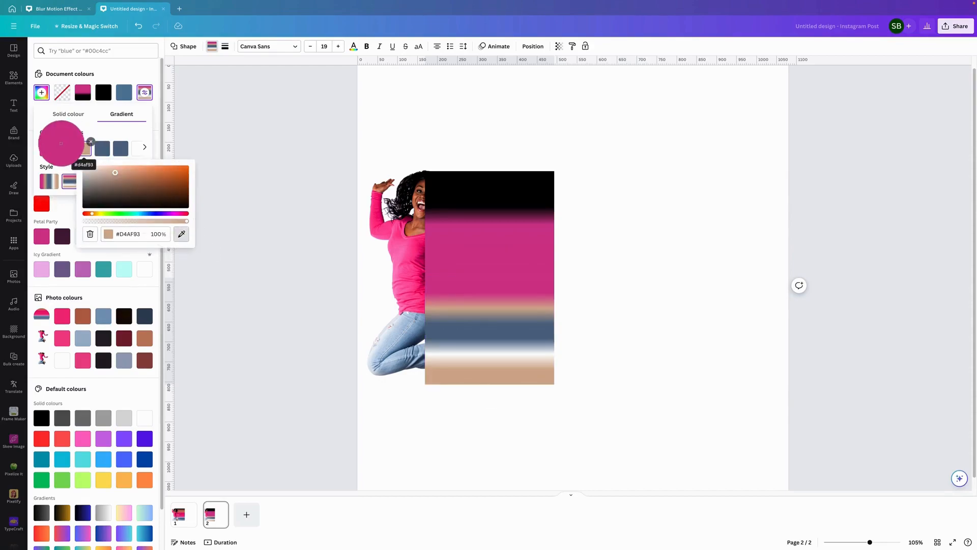
left_click(61, 143)
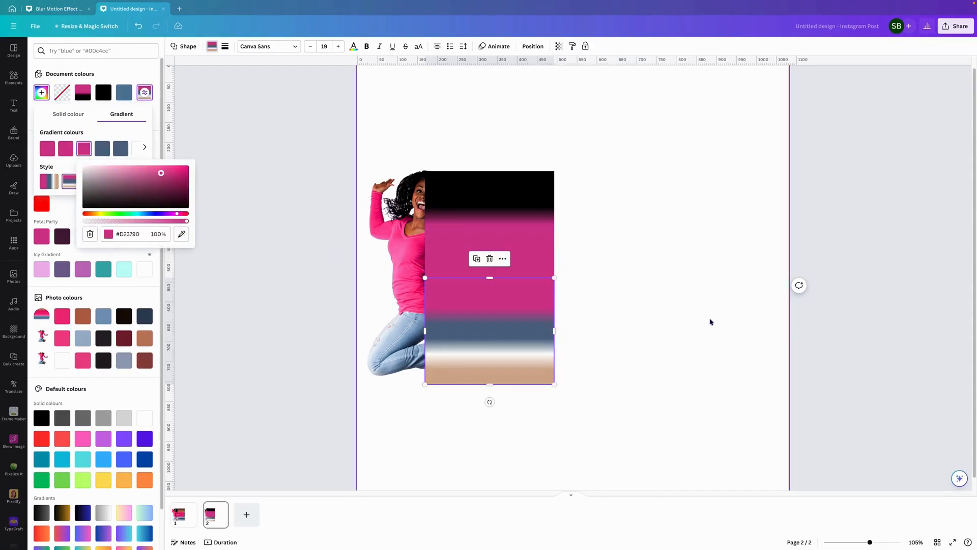
key("Escape")
- Bring the woman cutout to the front, above both gradient squares
right_click(391, 246)
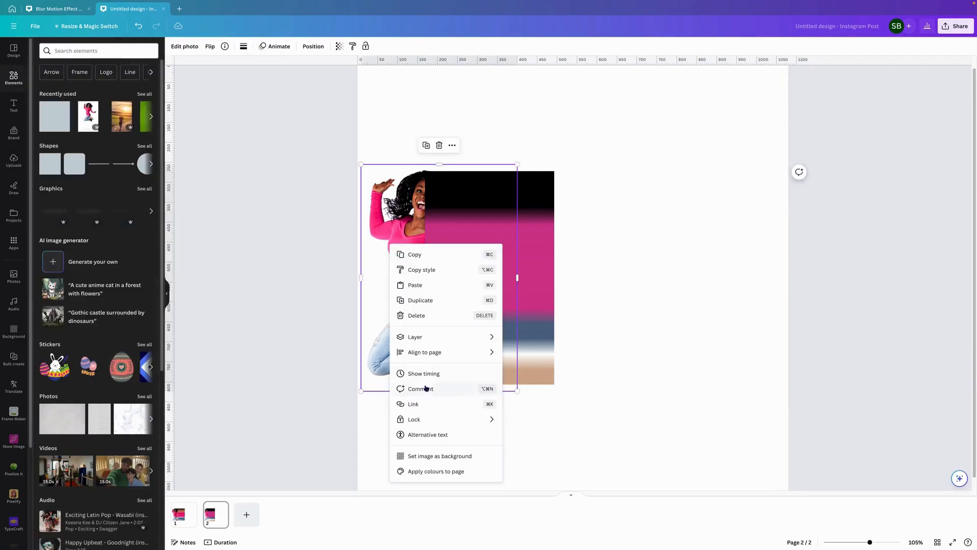
mouse_move(428, 337)
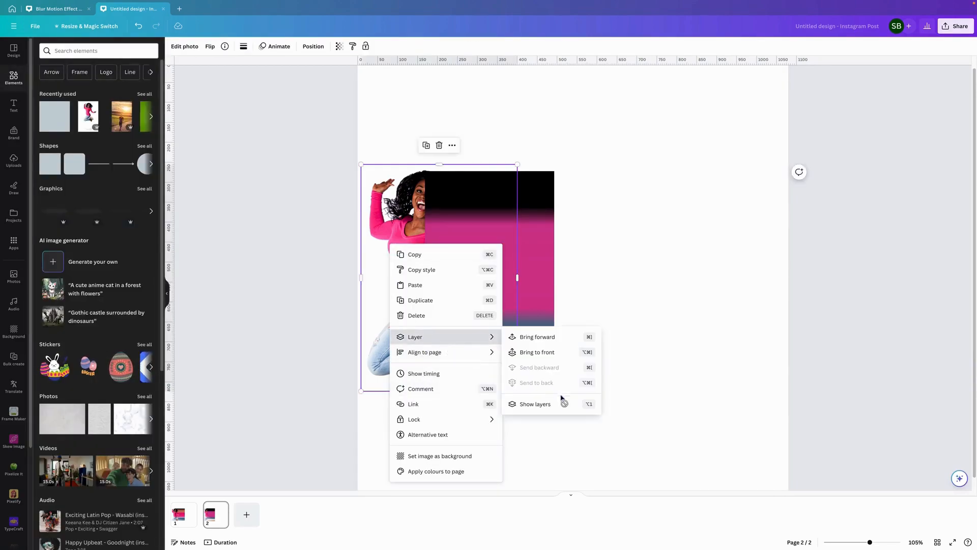
left_click(545, 352)
left_click(684, 349)
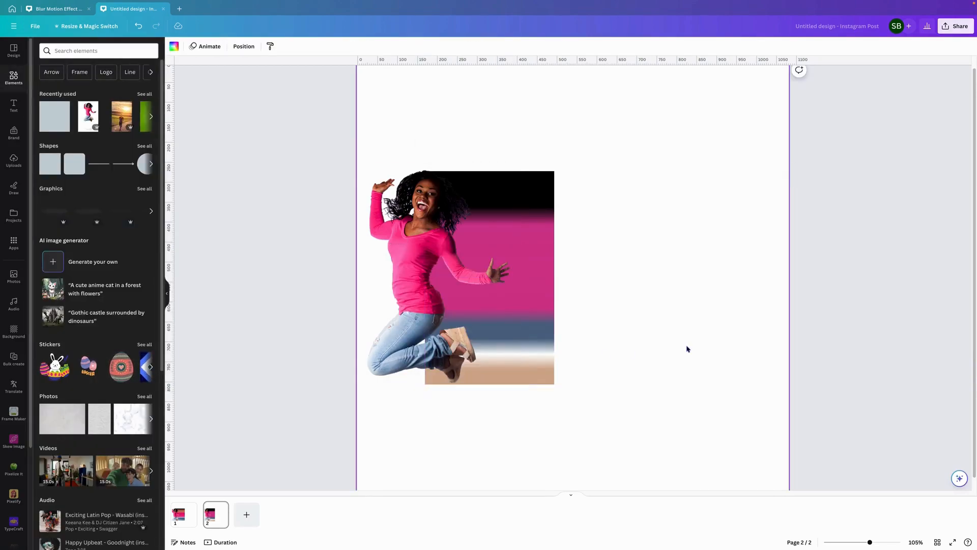
- Shift the woman cutout slightly to the right over the gradient squares
left_click(398, 261)
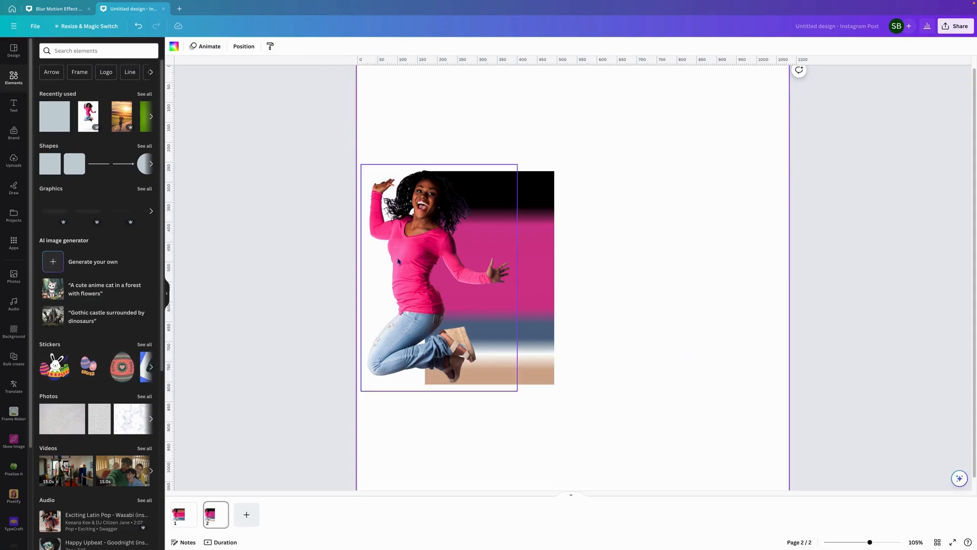
left_click_drag(398, 261, 414, 262)
left_click(682, 279)
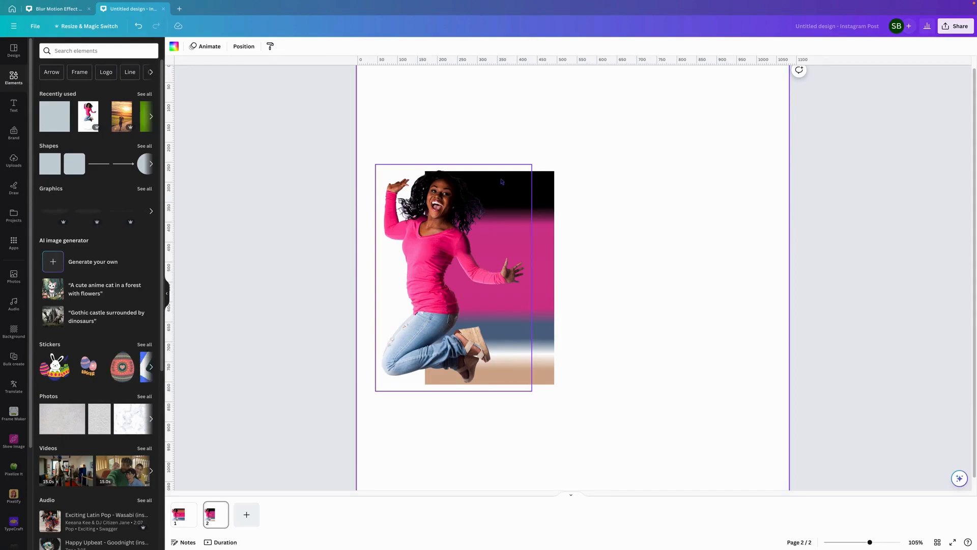
- Extend the upper gradient square slightly upward to about 270 high, keeping its width
left_click(494, 196)
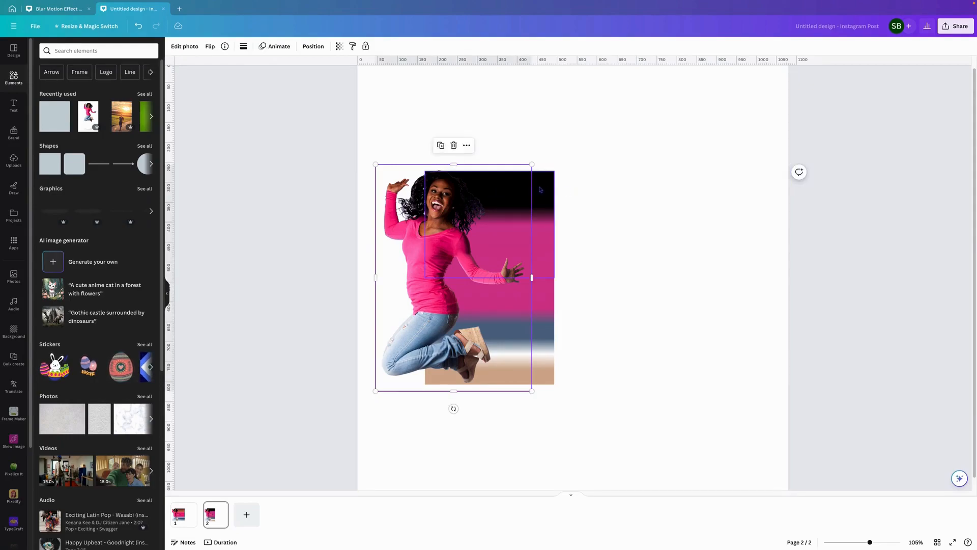
left_click(479, 170)
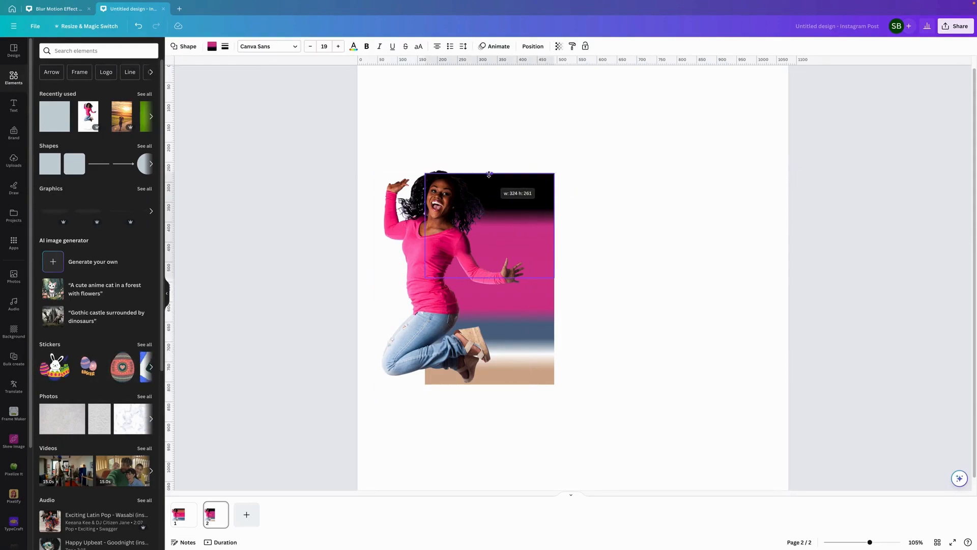
left_click_drag(489, 172, 491, 171)
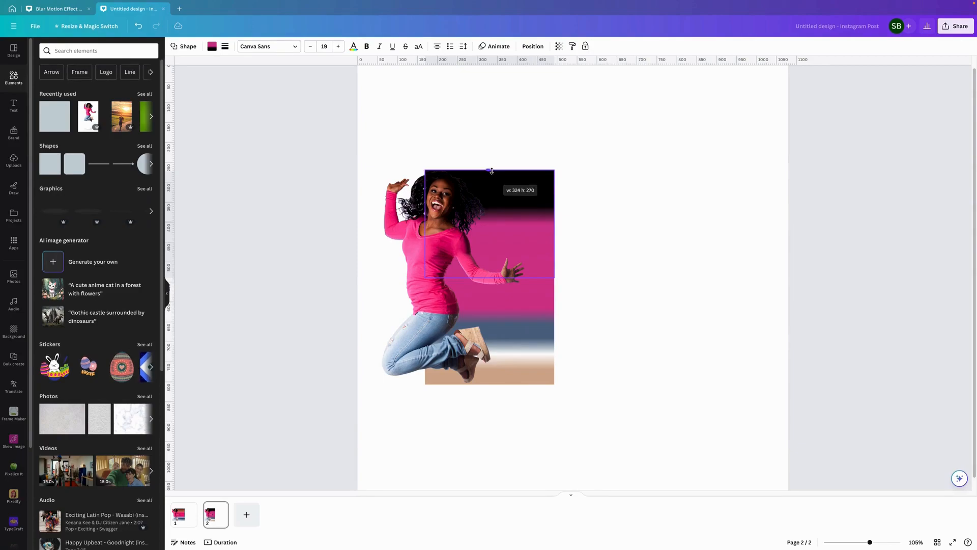
- Shift the woman cutout slightly left and enlarge it a little so she covers the gradient squares' height
left_click(412, 246)
left_click_drag(412, 245, 406, 242)
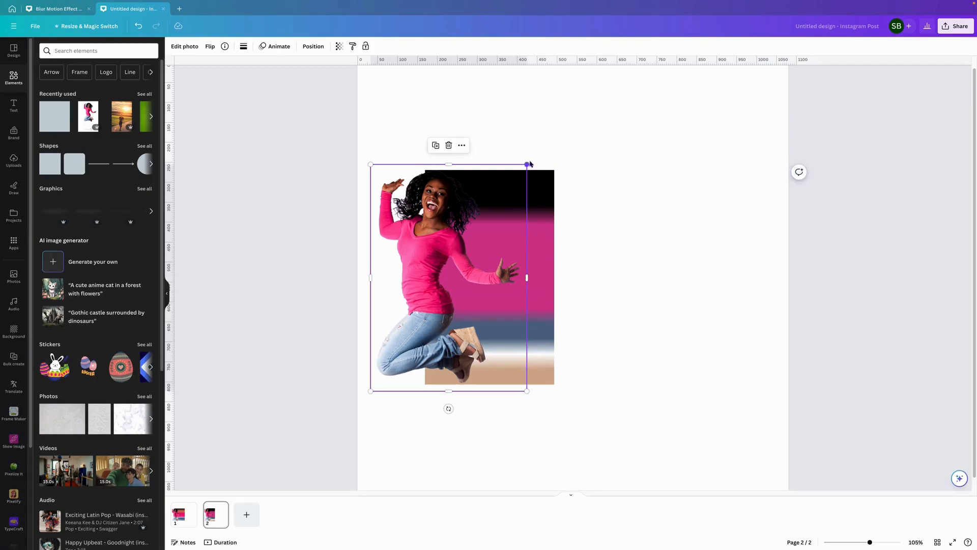
left_click_drag(527, 164, 531, 159)
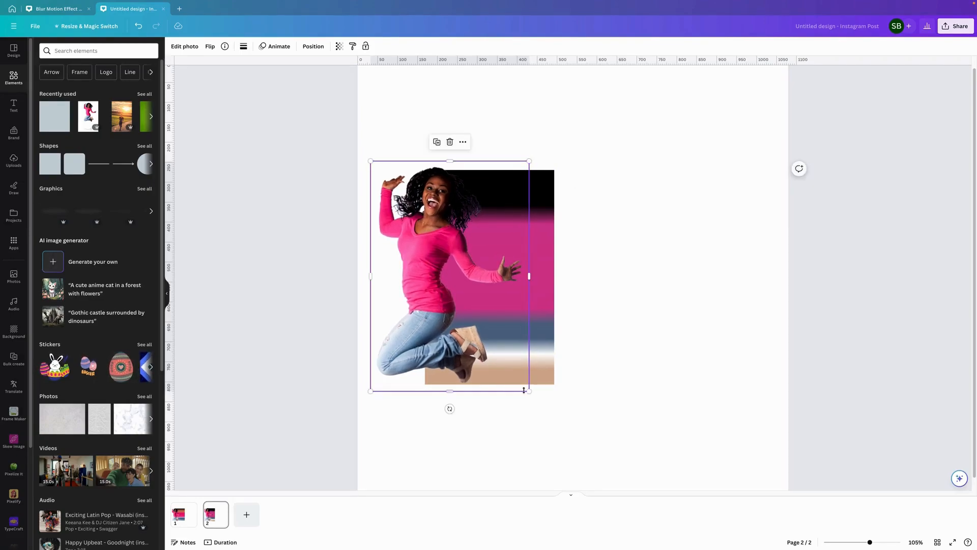
left_click_drag(528, 390, 527, 392)
left_click(716, 371)
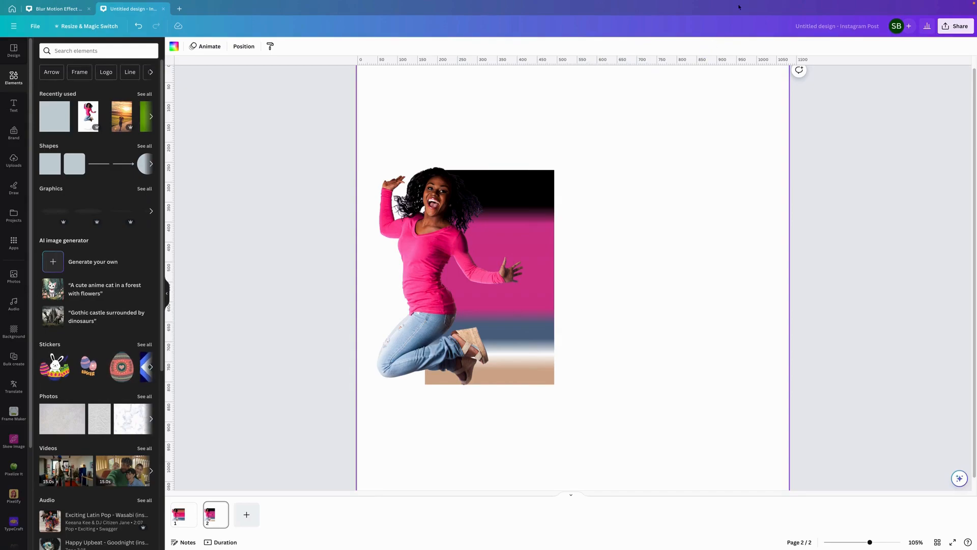
mouse_move(751, 2)
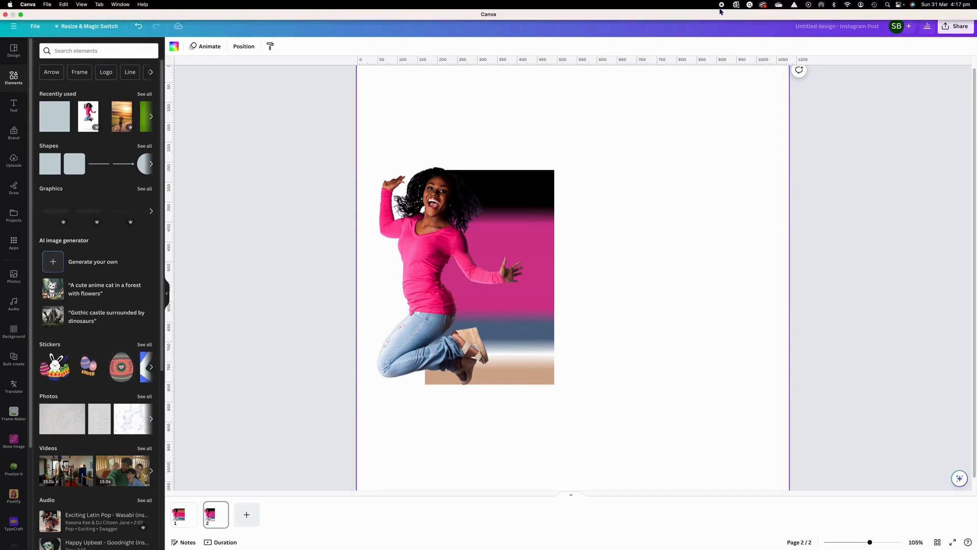